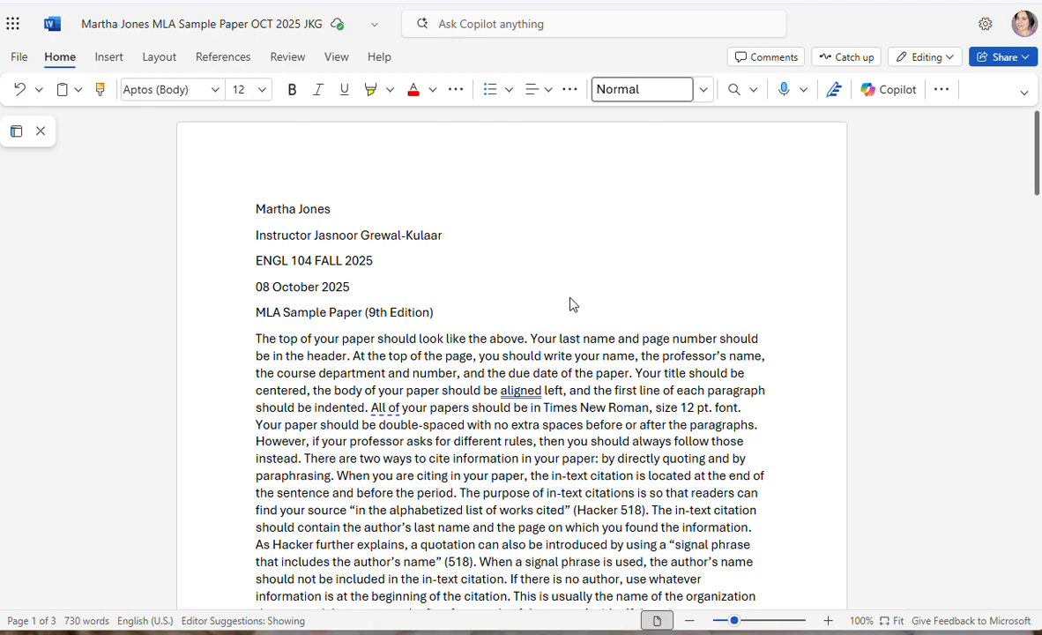
- Set the line spacing of the entire document's text to 2
key("ctrl+a")
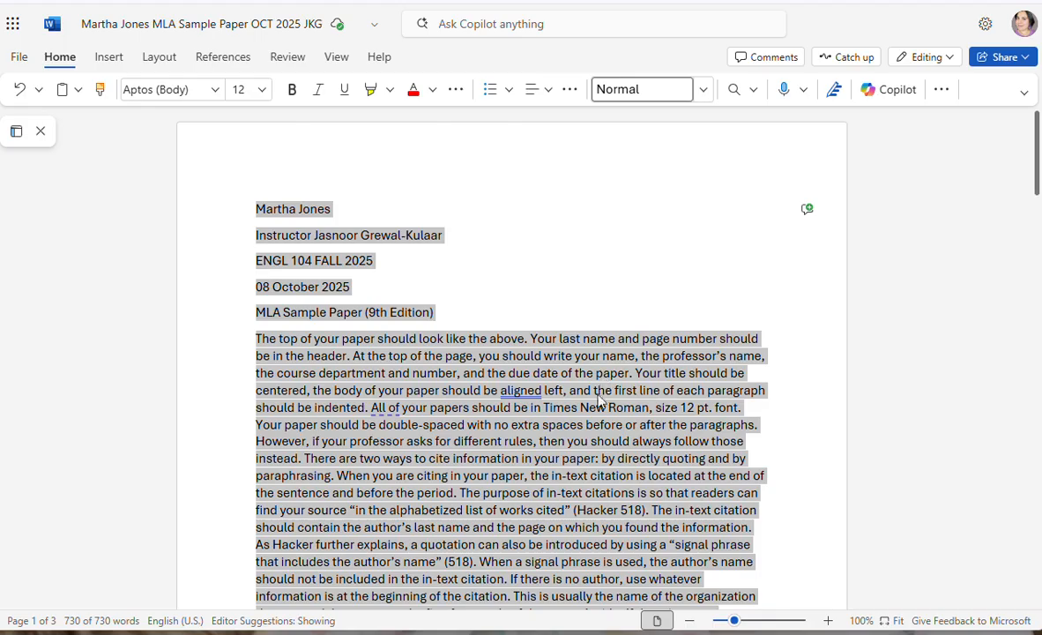
scroll(630, 432, "down", 4)
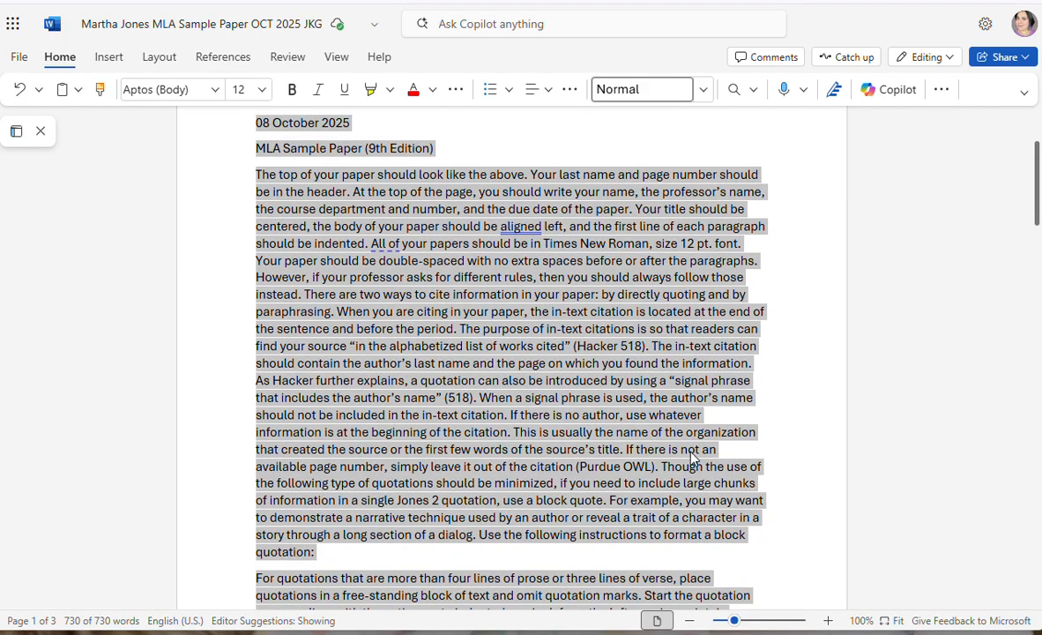
scroll(691, 460, "up", 4)
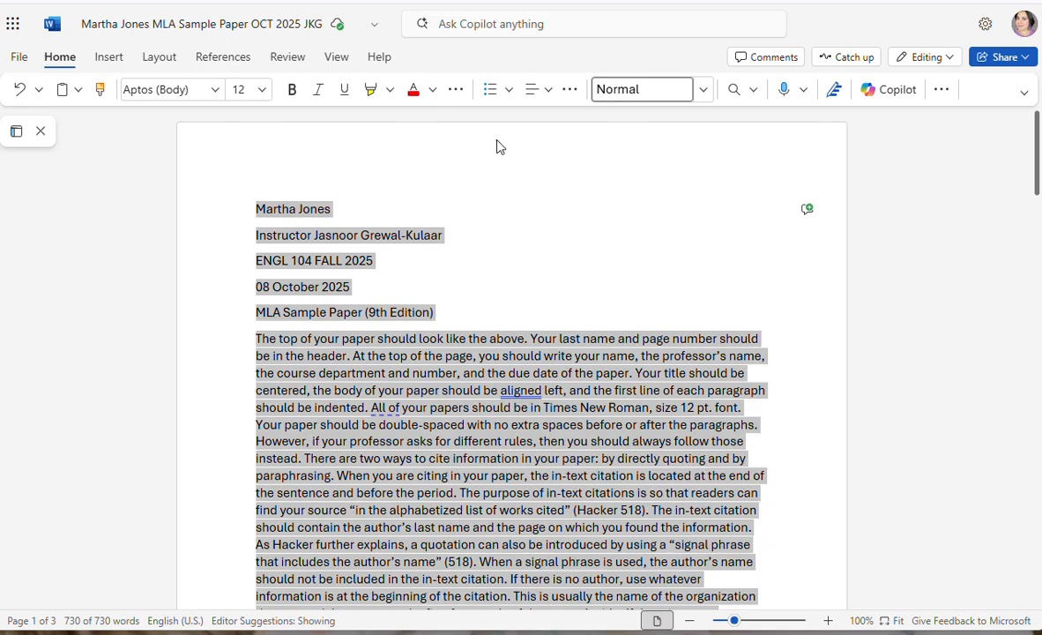
left_click(571, 93)
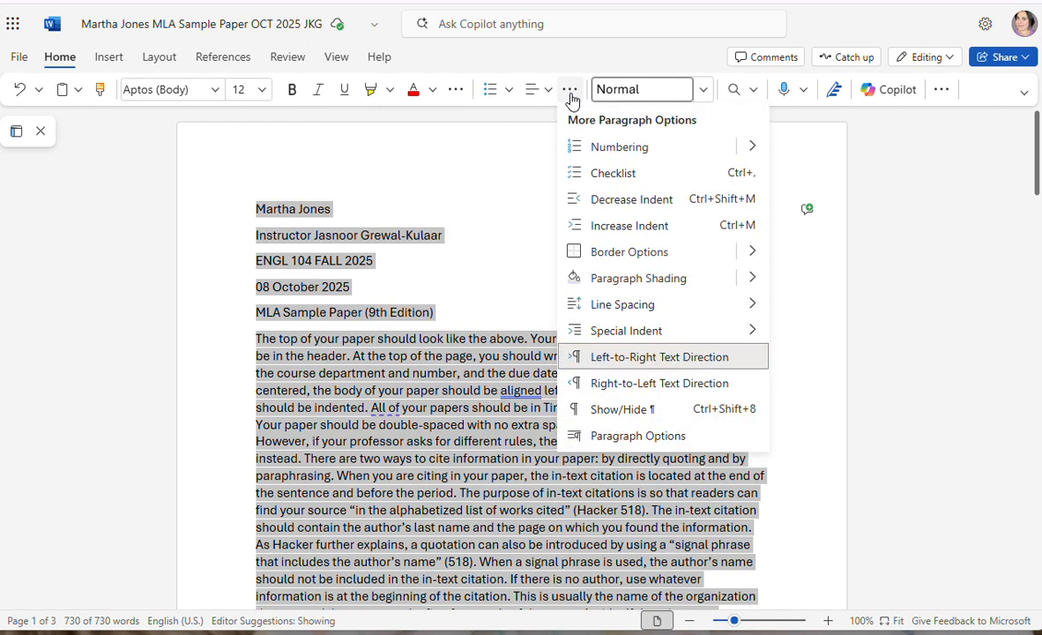
mouse_move(737, 306)
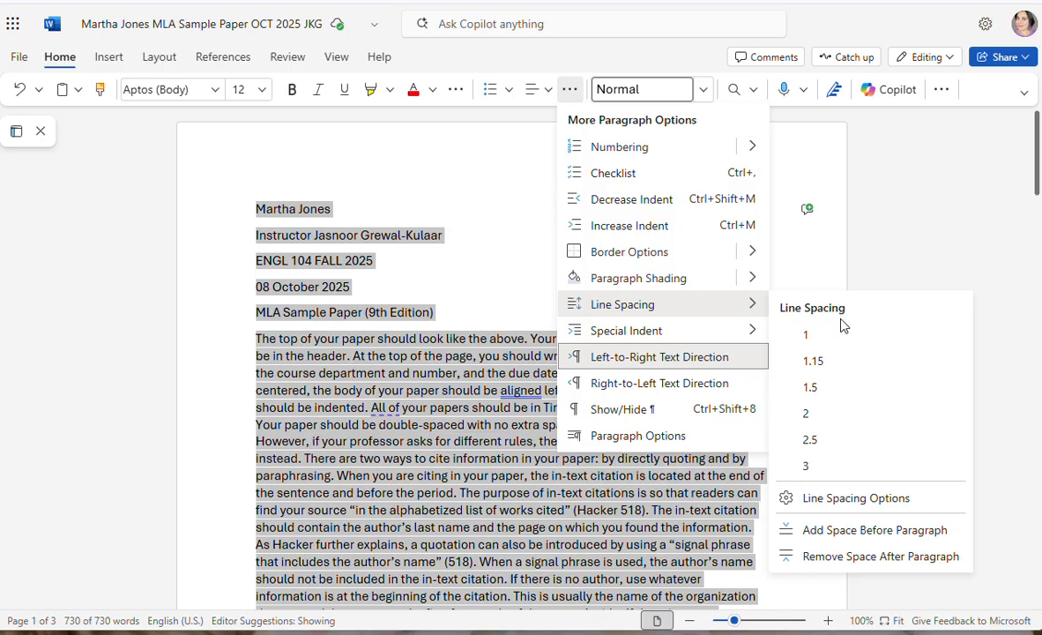
left_click(834, 419)
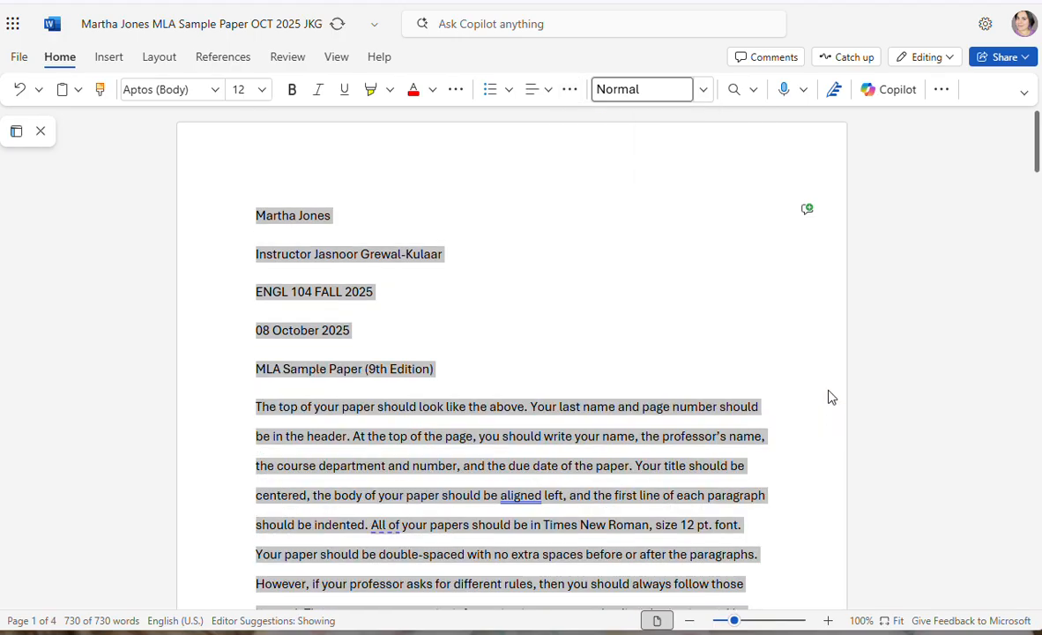
scroll(670, 339, "down", 7)
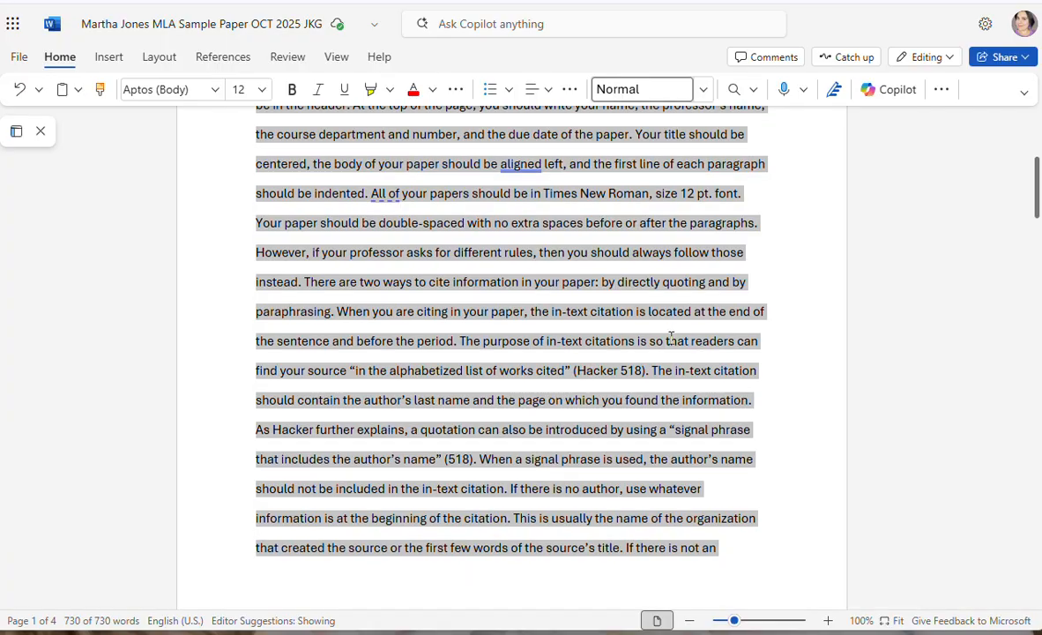
scroll(687, 339, "up", 3)
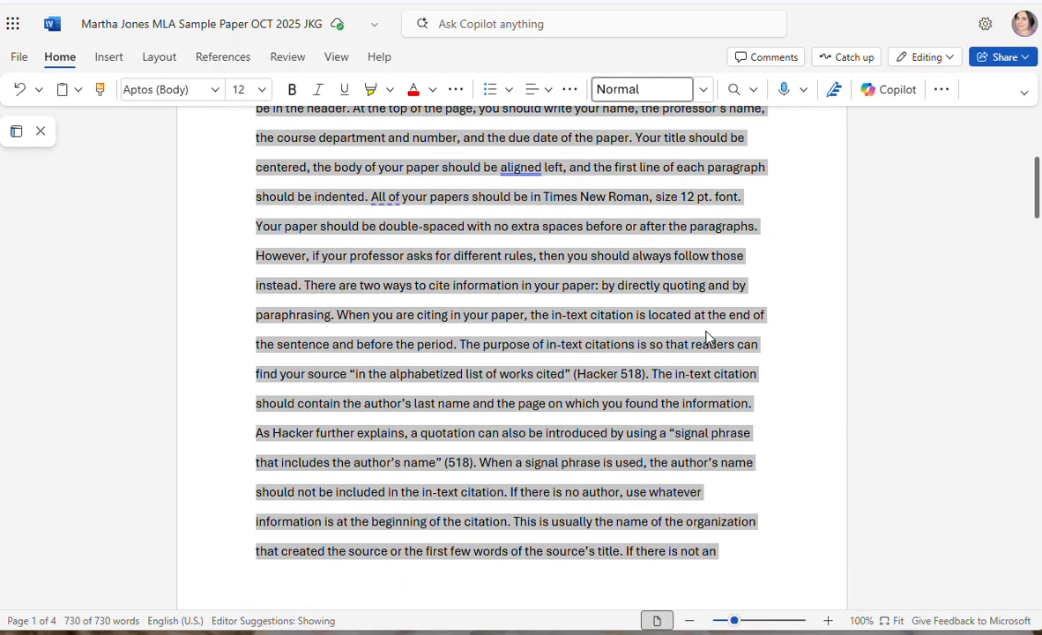
scroll(705, 335, "up", 3)
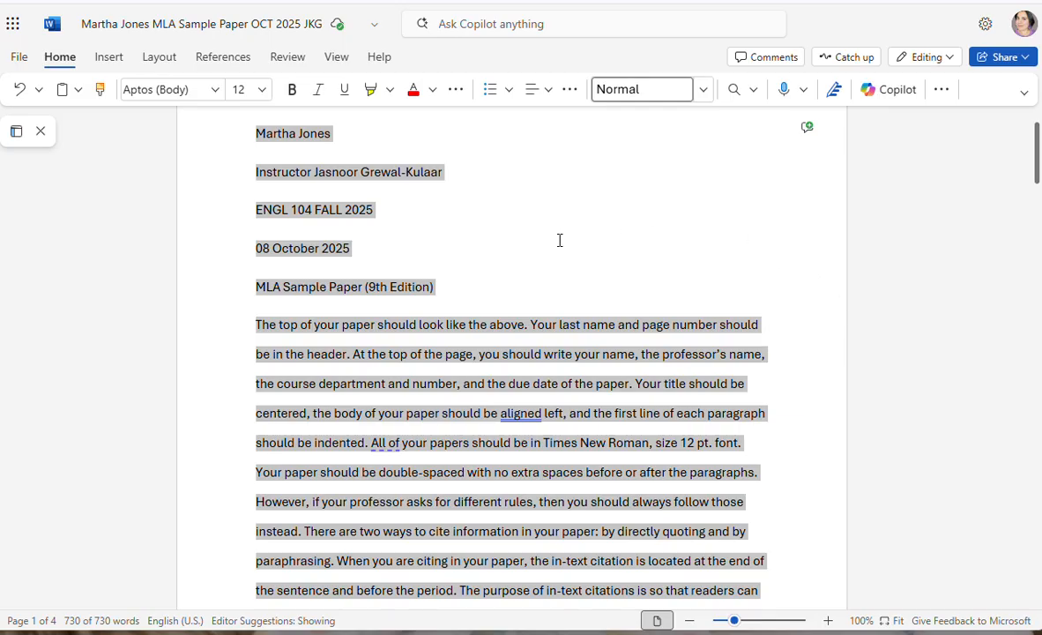
scroll(612, 368, "up", 2)
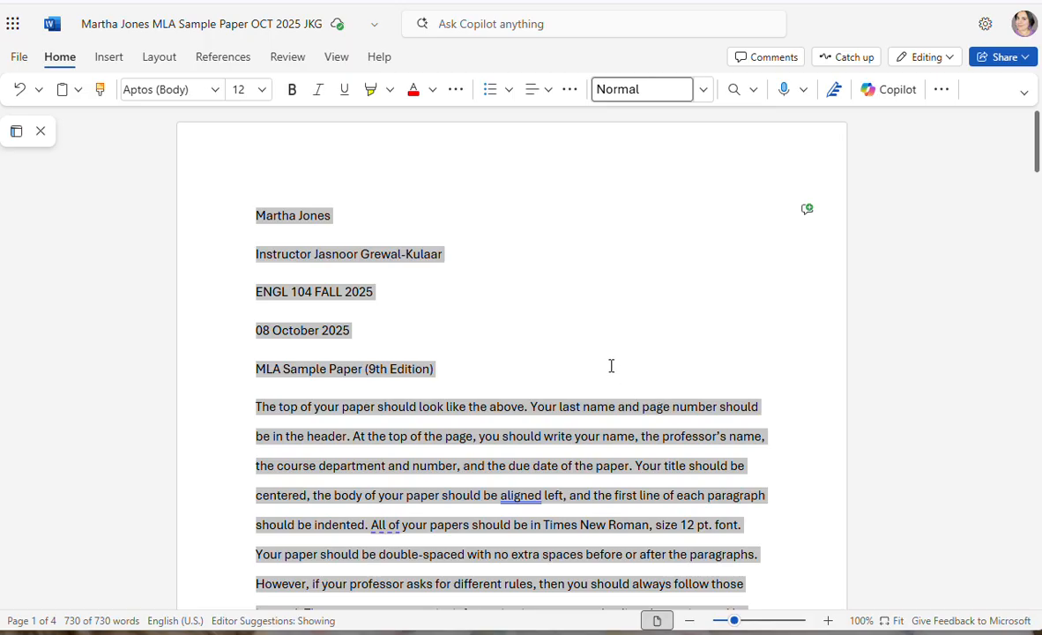
- Apply justified alignment to all of the paper's text
left_click(546, 91)
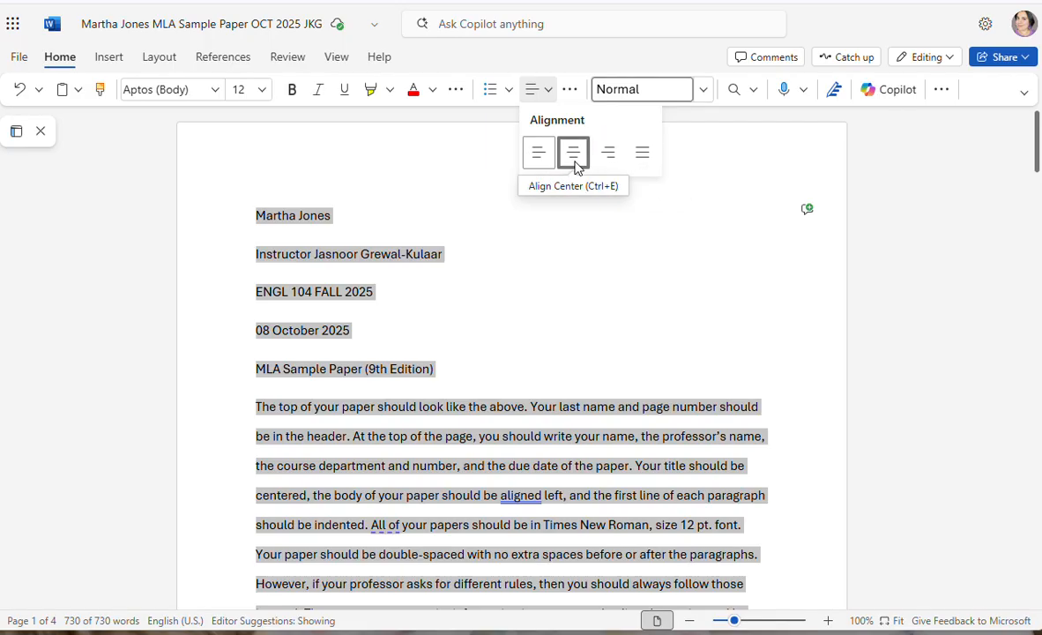
left_click(642, 154)
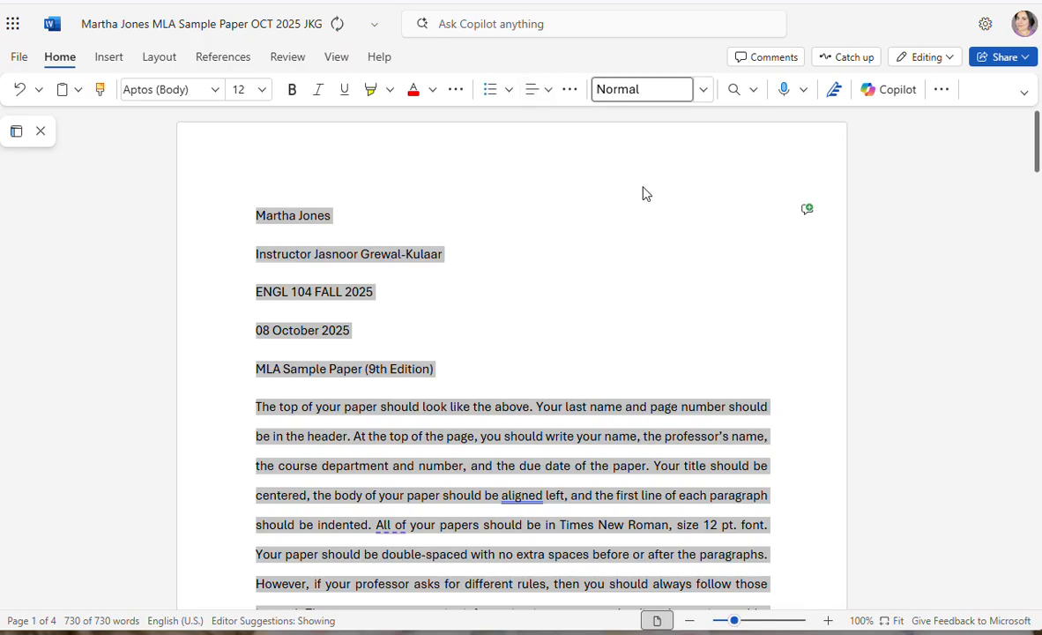
scroll(663, 476, "down", 1)
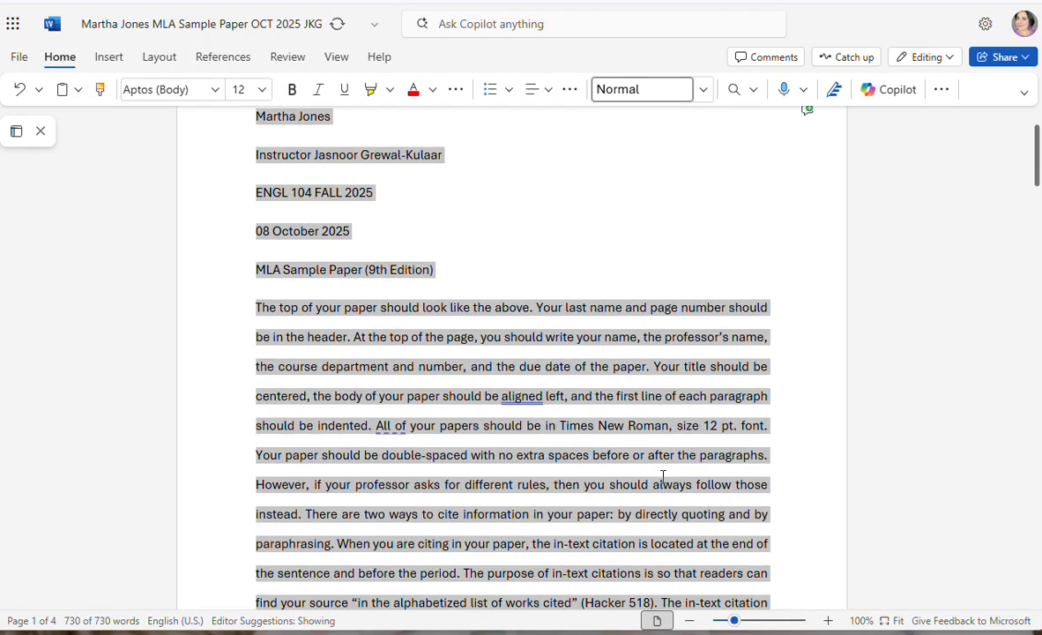
scroll(663, 476, "down", 1)
scroll(676, 480, "down", 1)
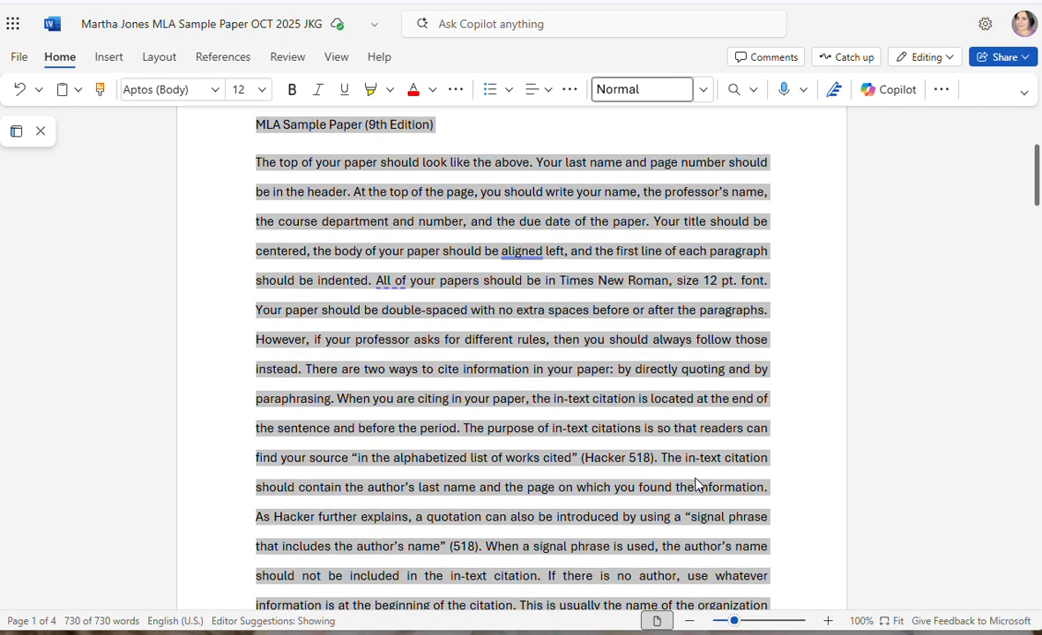
scroll(695, 484, "up", 3)
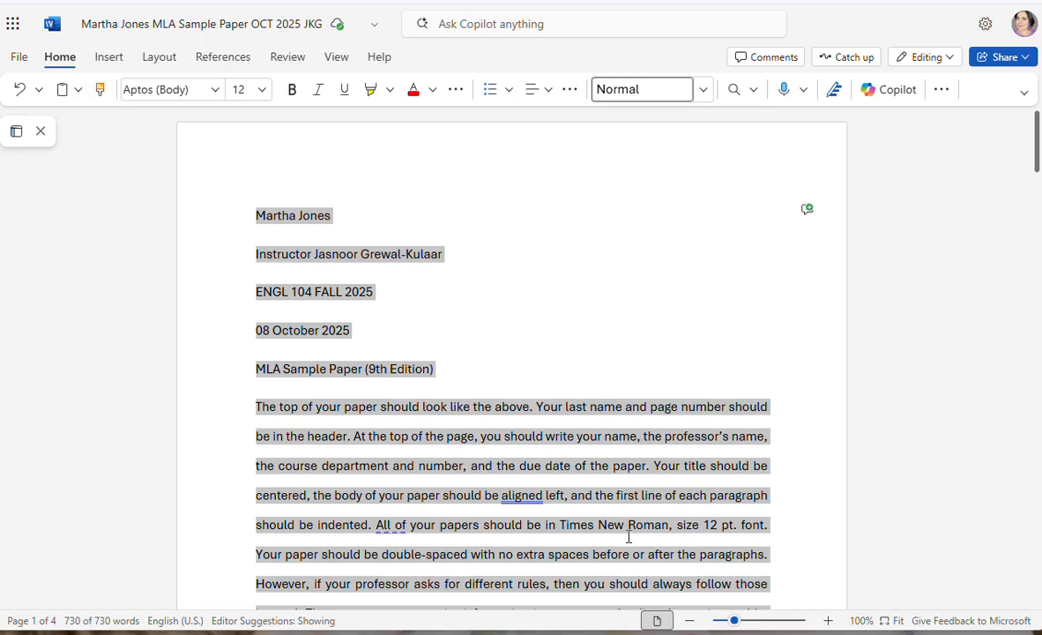
- Align all of the paper's text to the left
left_click(544, 100)
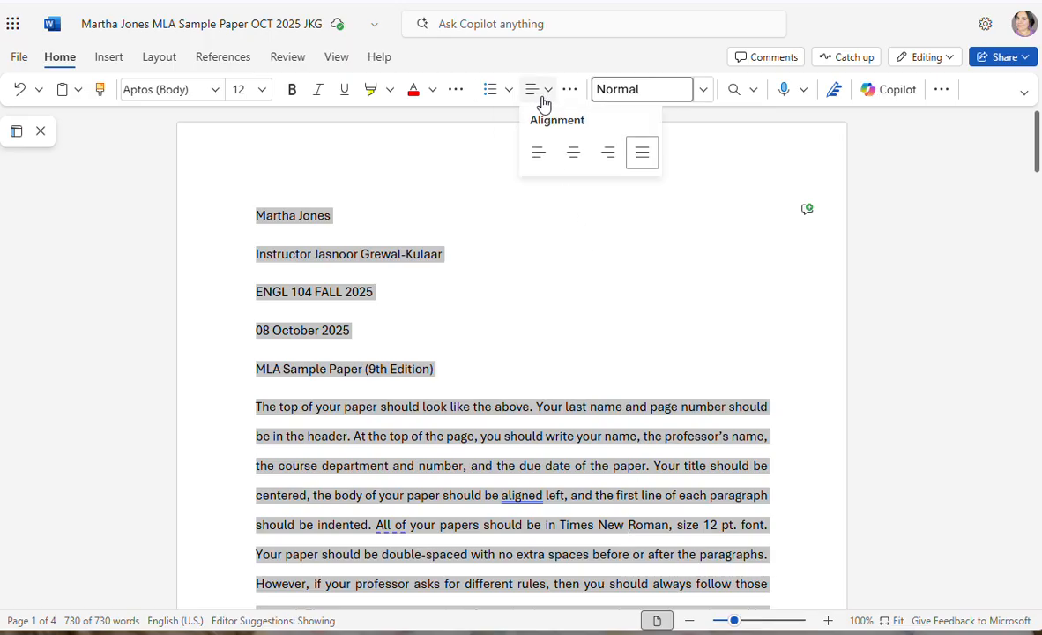
left_click(539, 162)
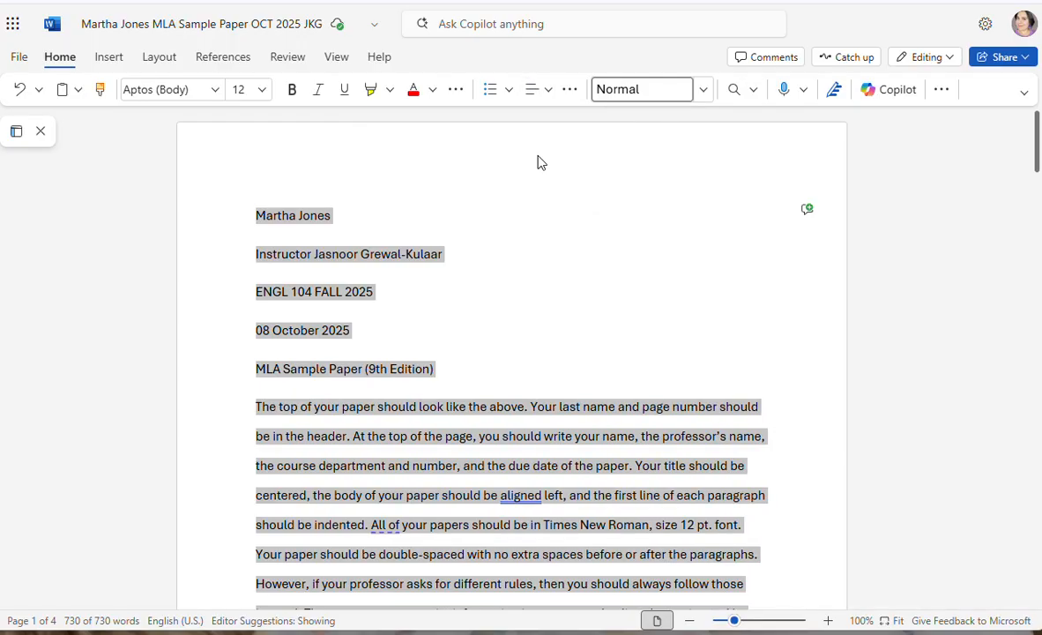
scroll(756, 542, "down", 2)
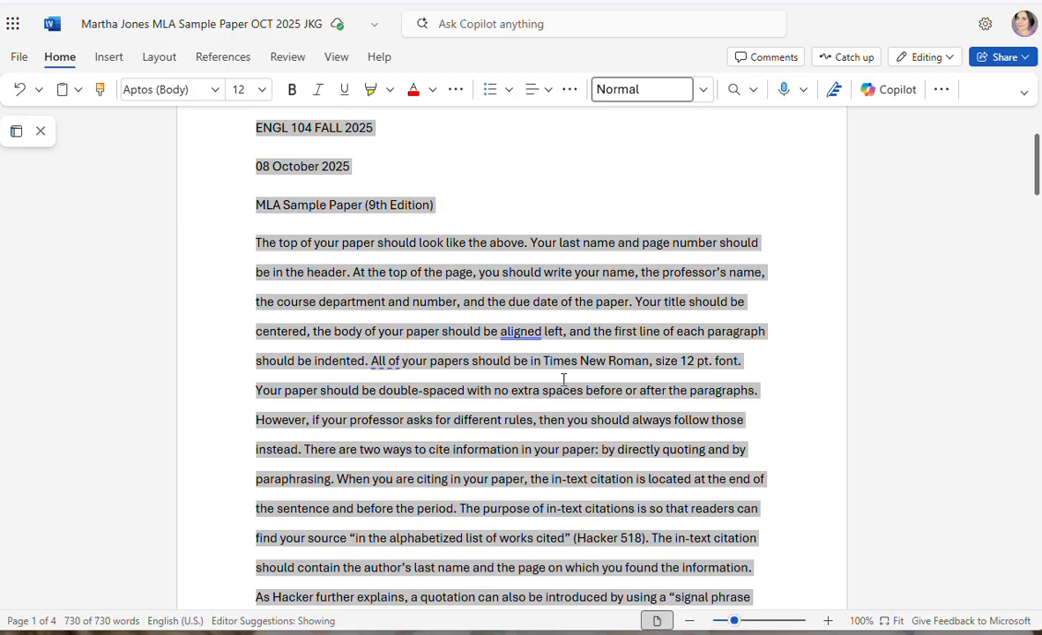
scroll(605, 372, "up", 2)
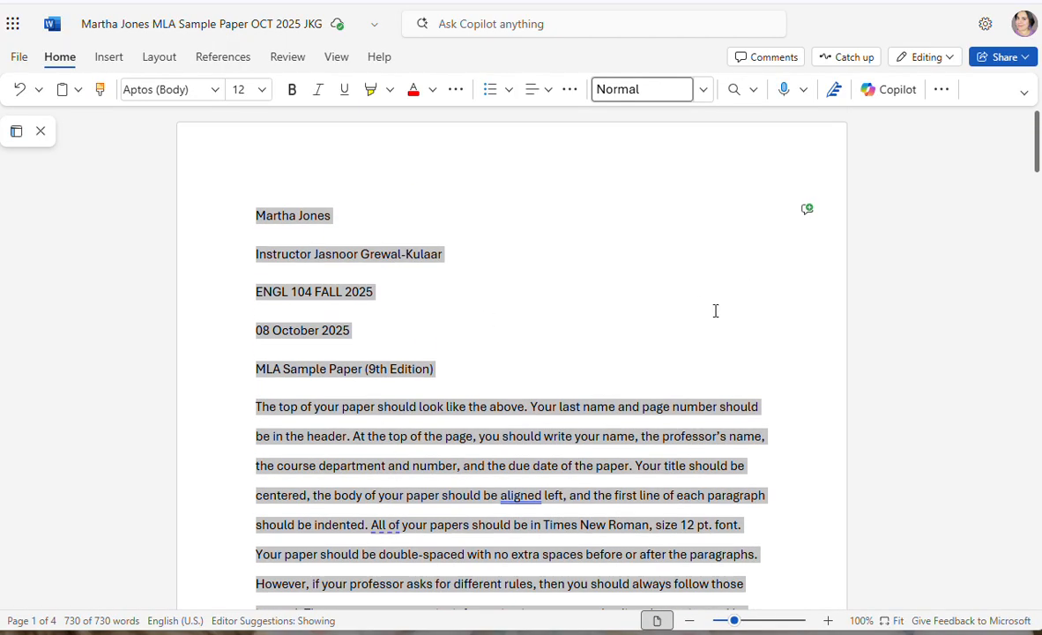
scroll(788, 509, "down", 2)
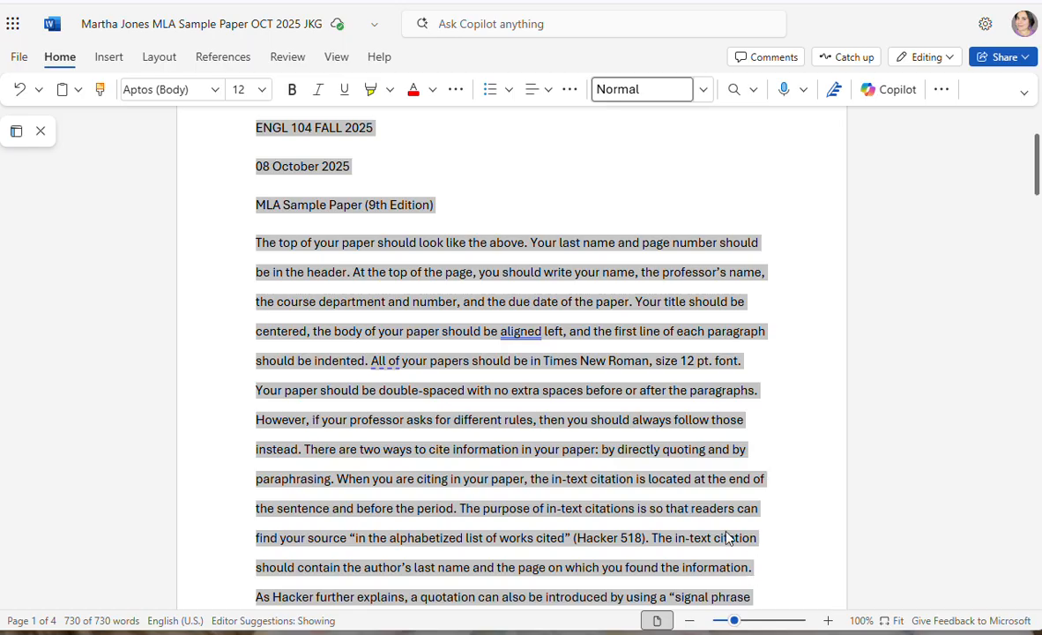
scroll(530, 477, "up", 3)
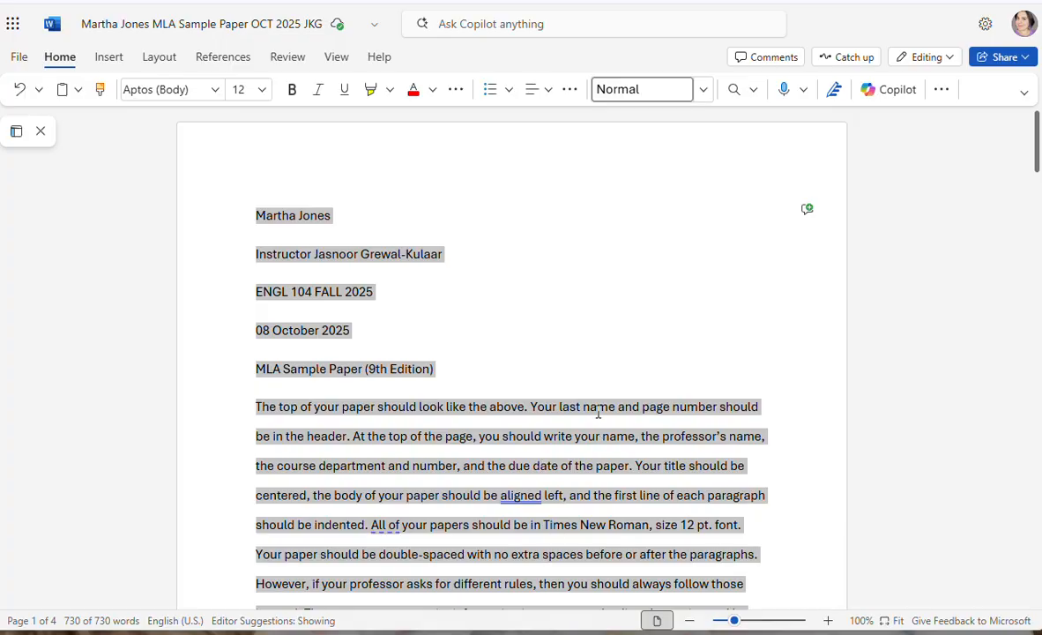
- Add page numbers at the right side of the header, preceded by the student's last name
left_click(531, 343)
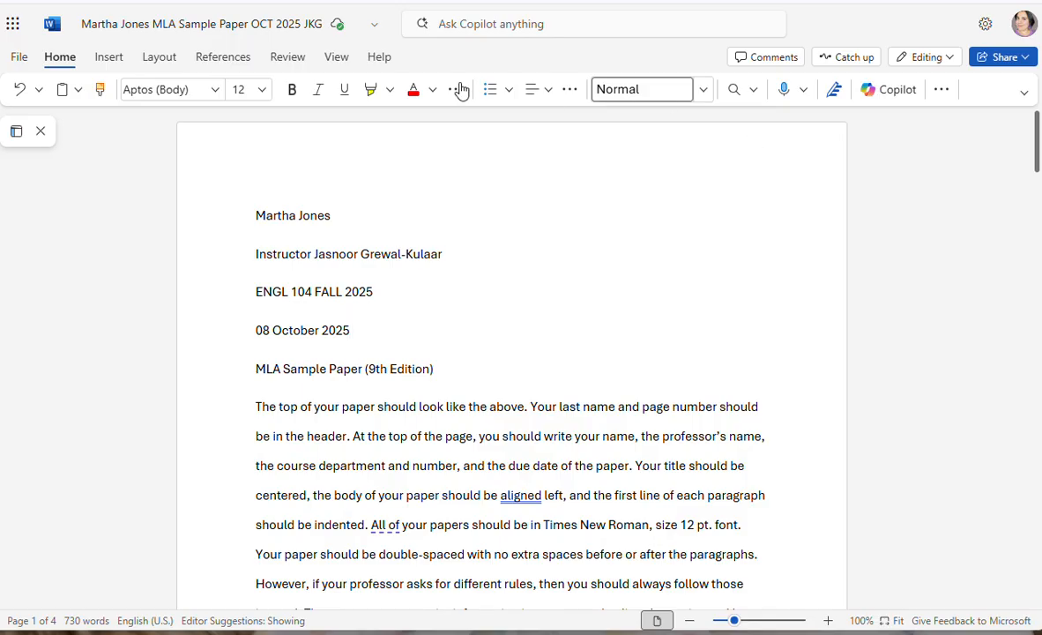
left_click(110, 58)
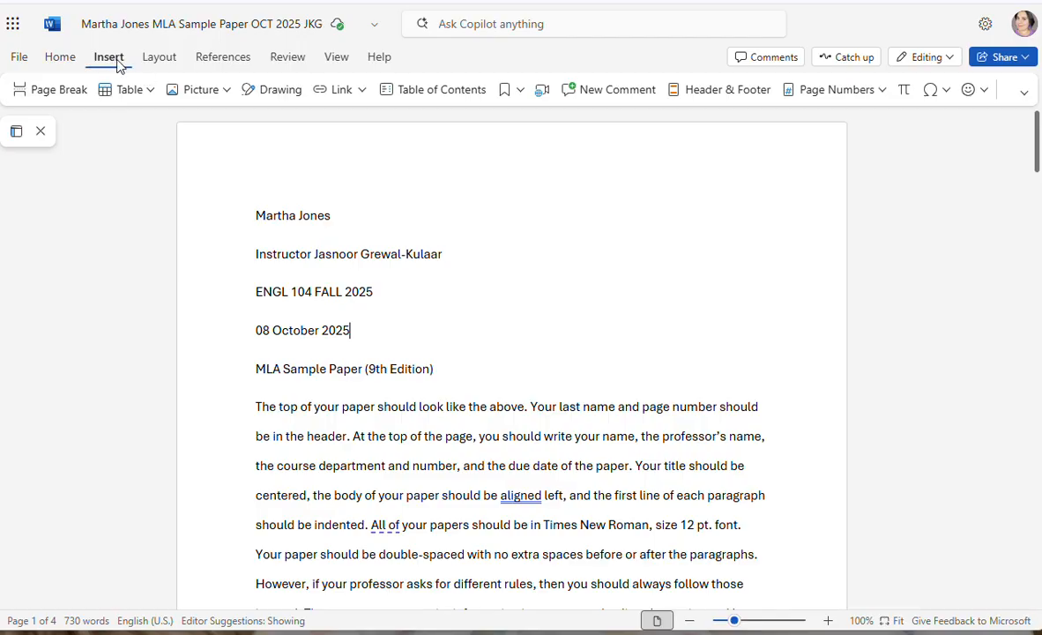
left_click(880, 92)
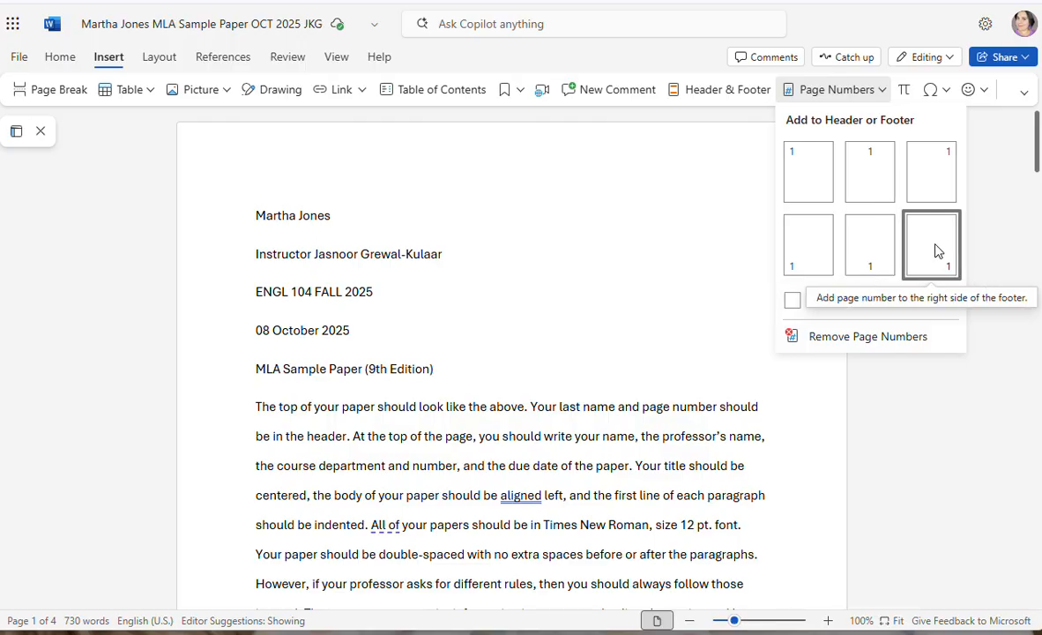
left_click(937, 182)
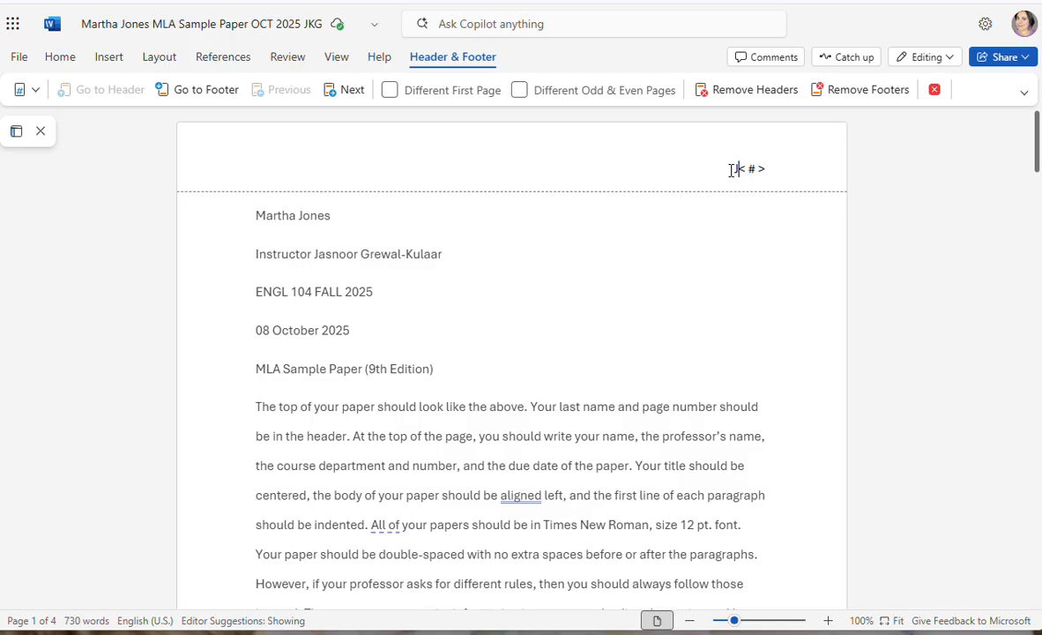
type("Jones")
left_click(744, 251)
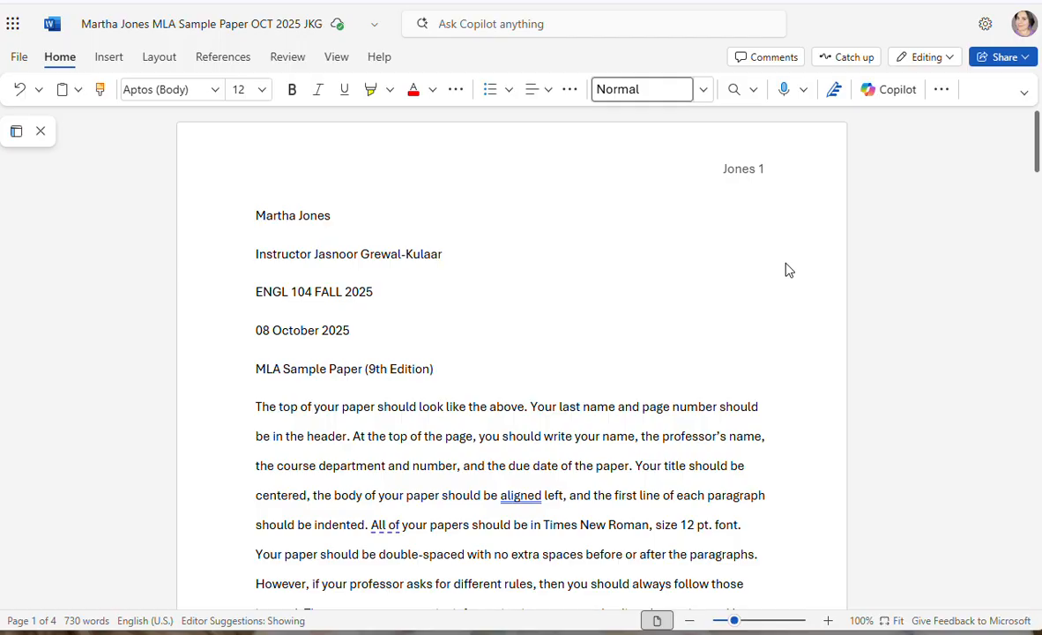
scroll(789, 271, "down", 8)
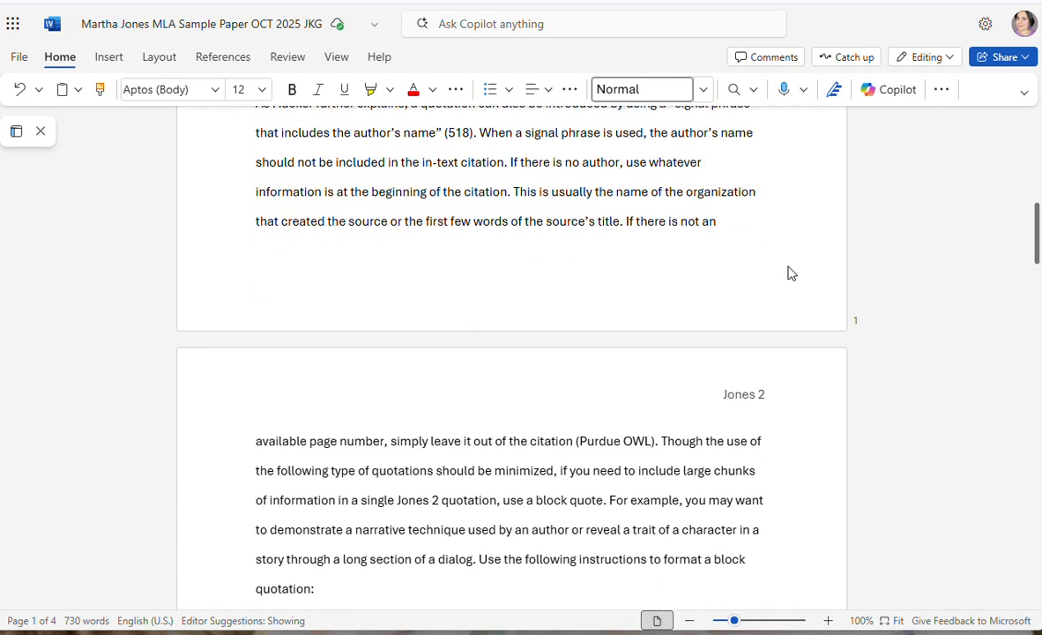
scroll(762, 332, "down", 2)
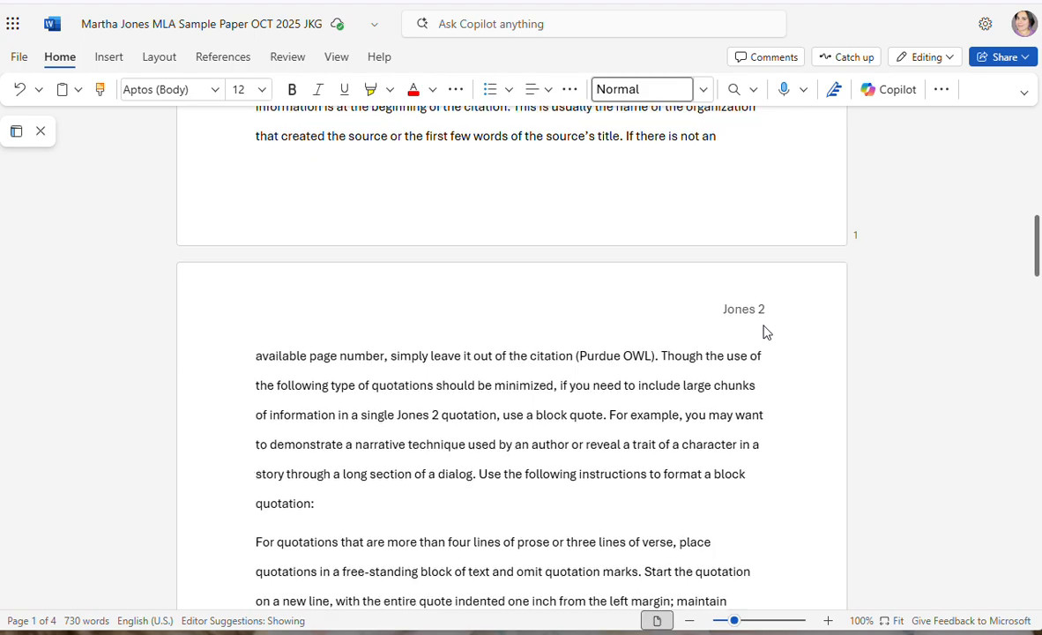
scroll(767, 325, "down", 10)
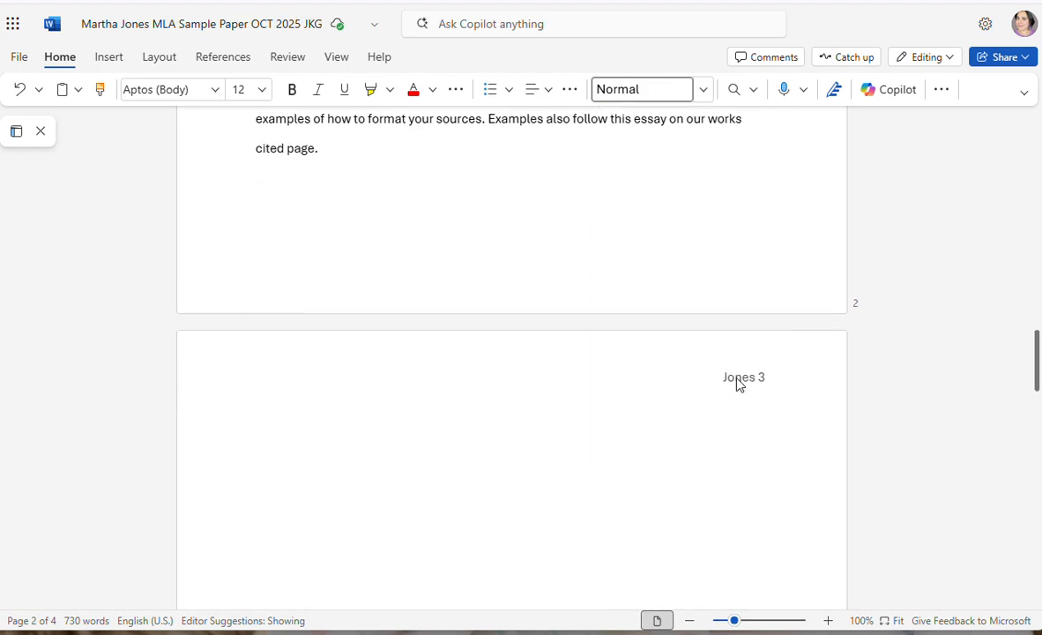
scroll(723, 388, "up", 15)
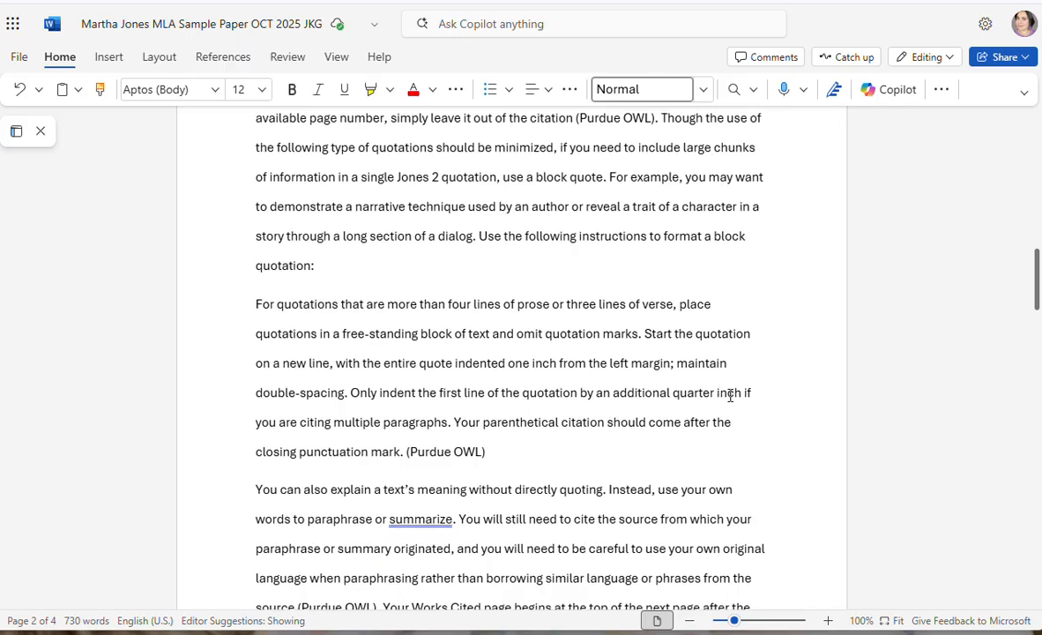
scroll(732, 397, "up", 6)
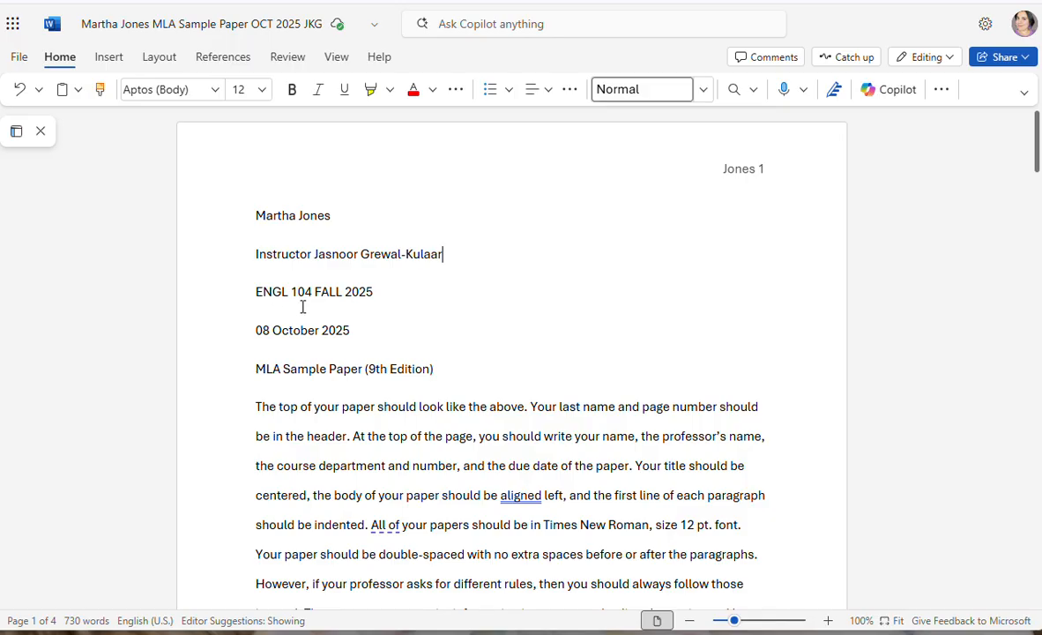
- Add the alternative date format "October 8th, 2025" after the date in the paper's heading, and delete that addition again
left_click(365, 333)
type("October")
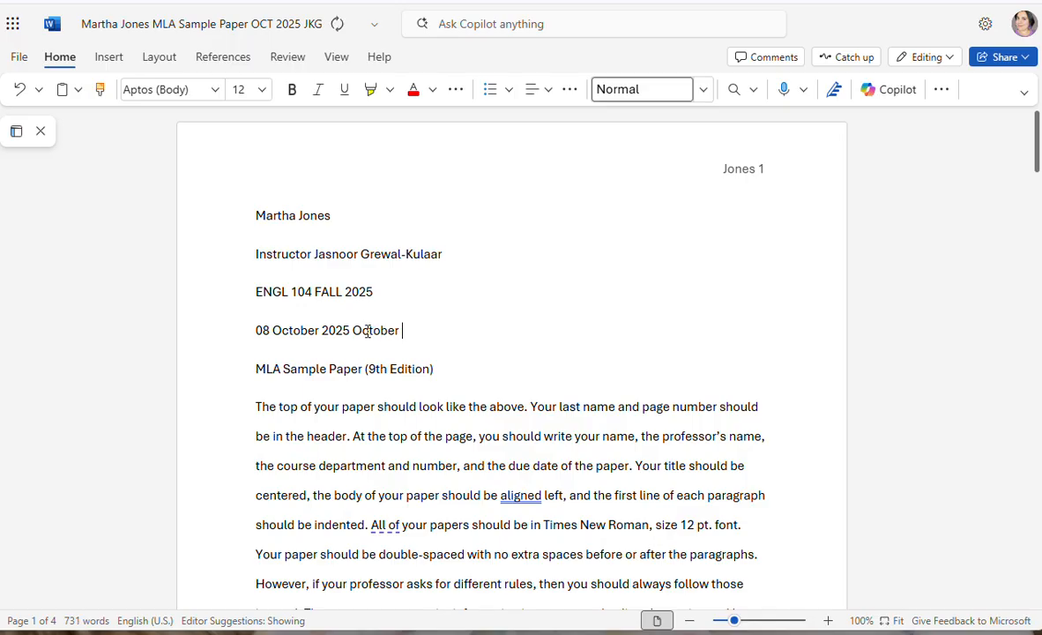
type(" 8th, 202")
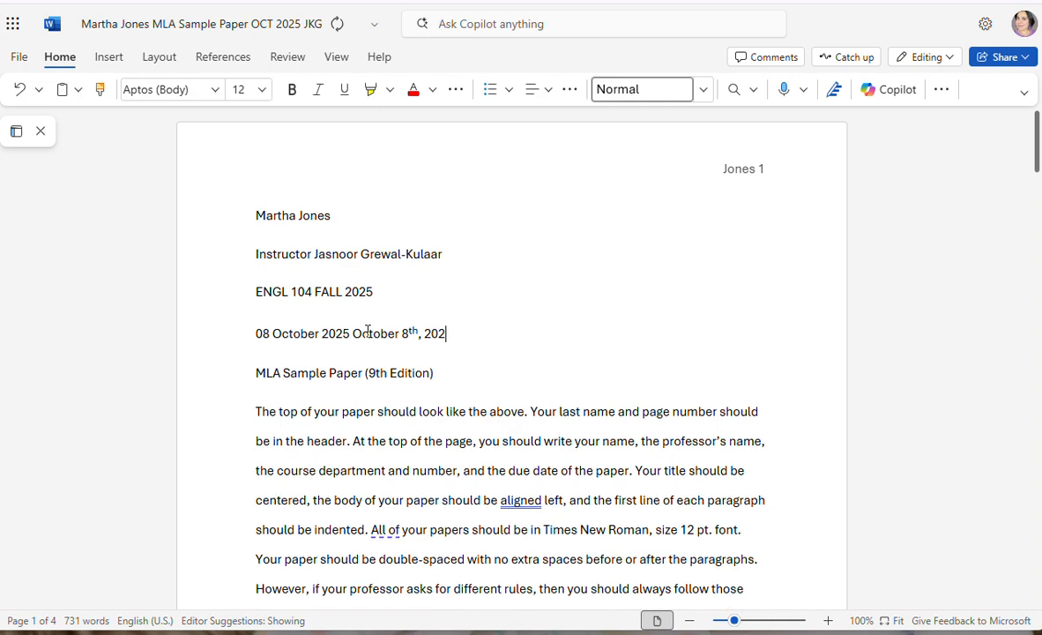
type("5")
left_click_drag(459, 336, 353, 335)
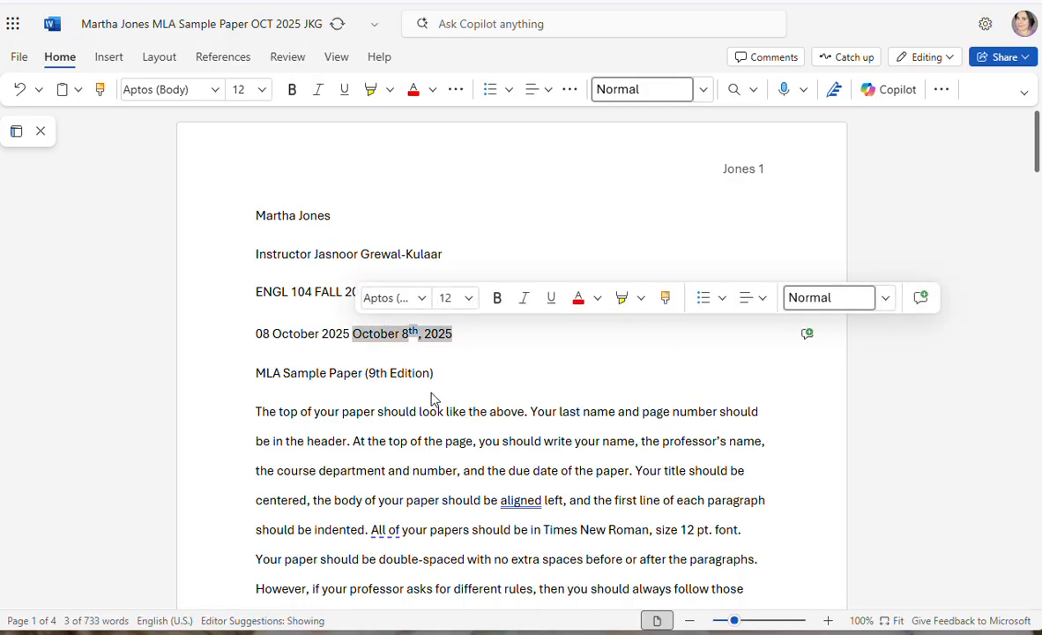
left_click(469, 340)
left_click_drag(469, 338, 355, 338)
key("BackSpace")
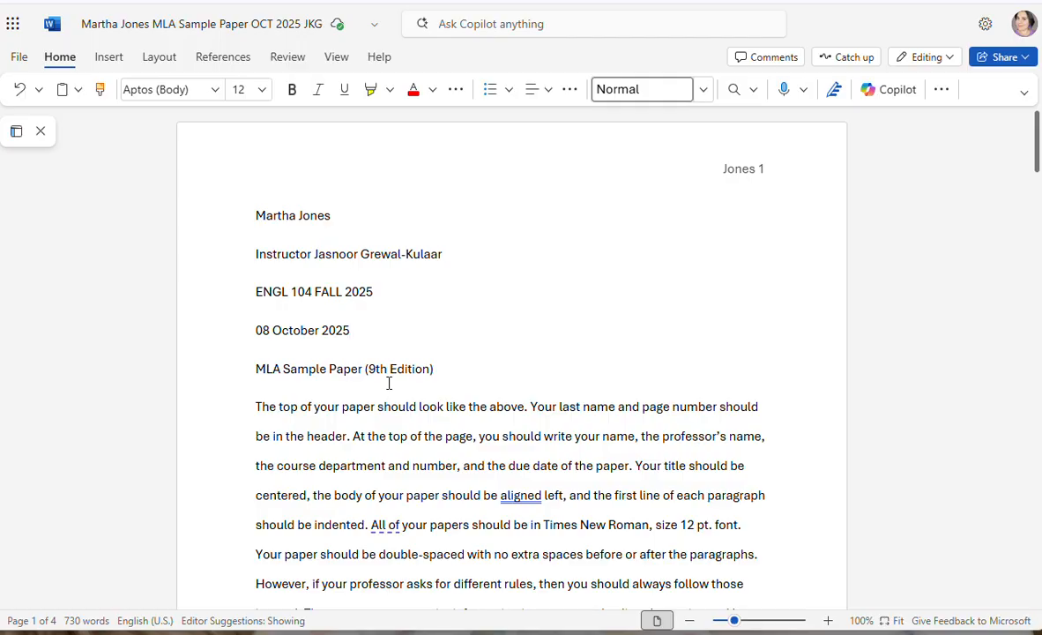
- Center the title "MLA Sample Paper (9th Edition)" below the heading
left_click(444, 371)
left_click_drag(438, 369, 257, 373)
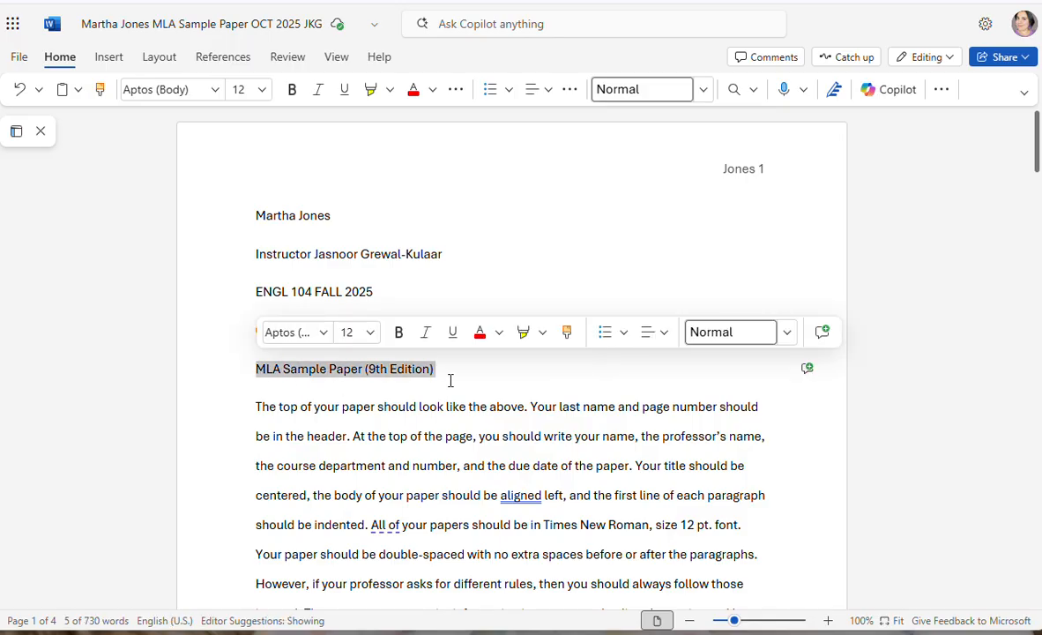
left_click(657, 337)
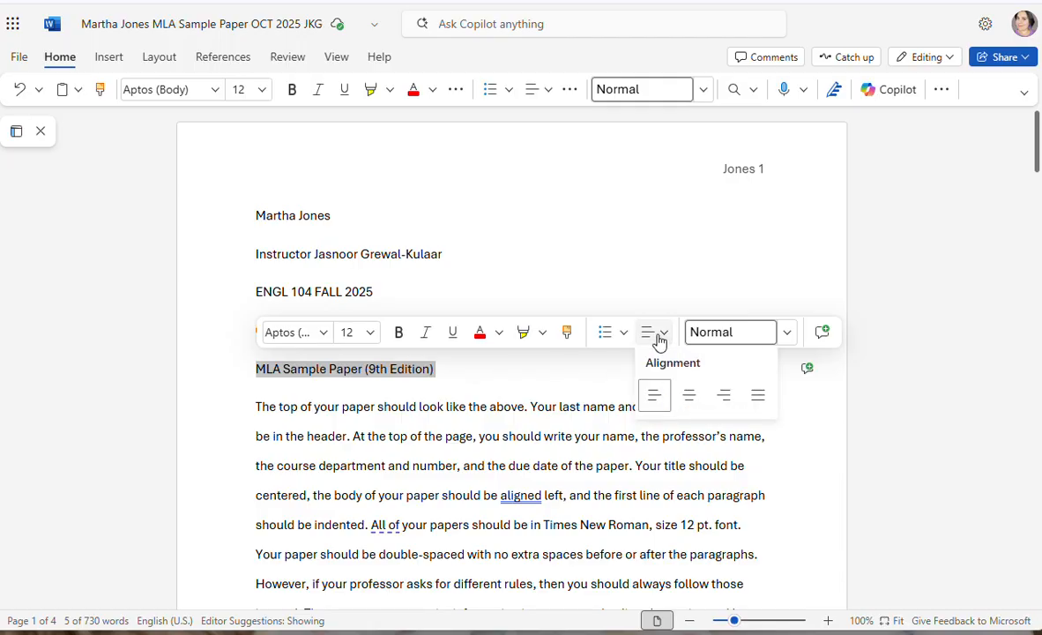
left_click(689, 399)
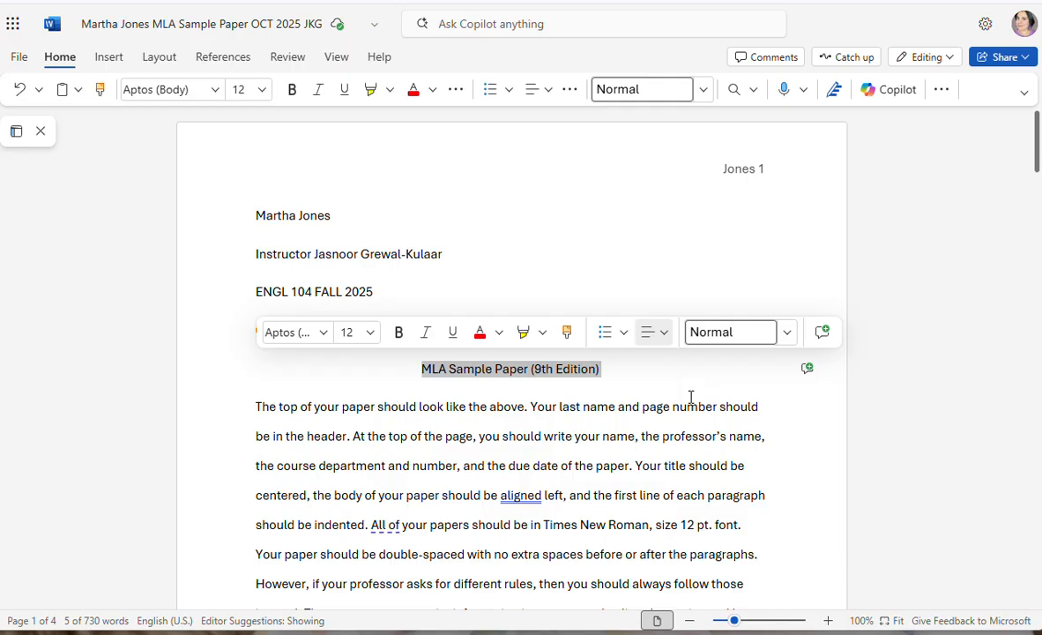
left_click(642, 376)
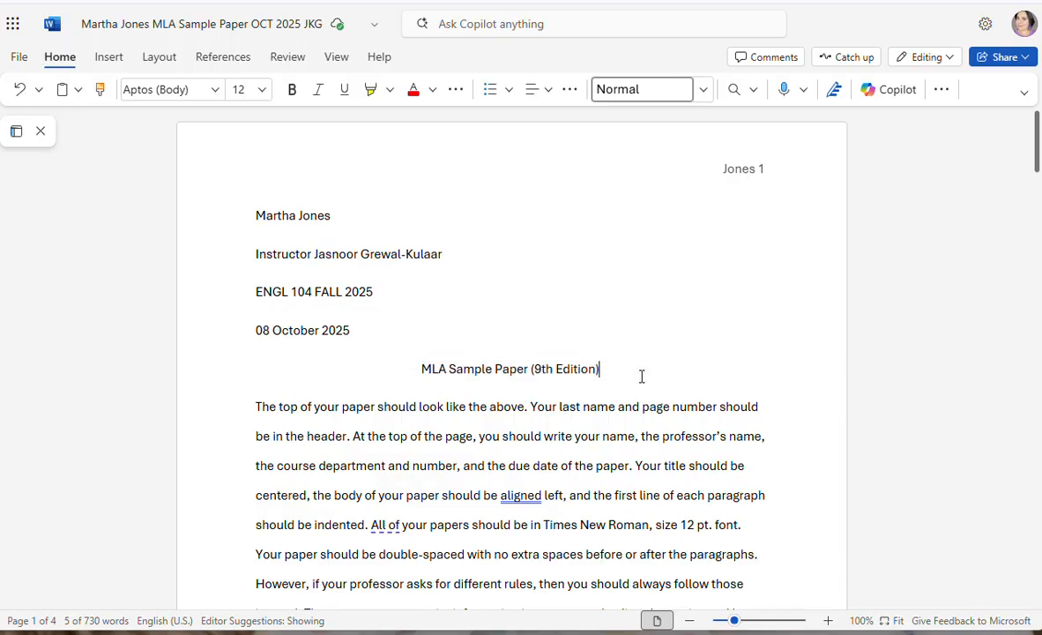
scroll(730, 321, "down", 1)
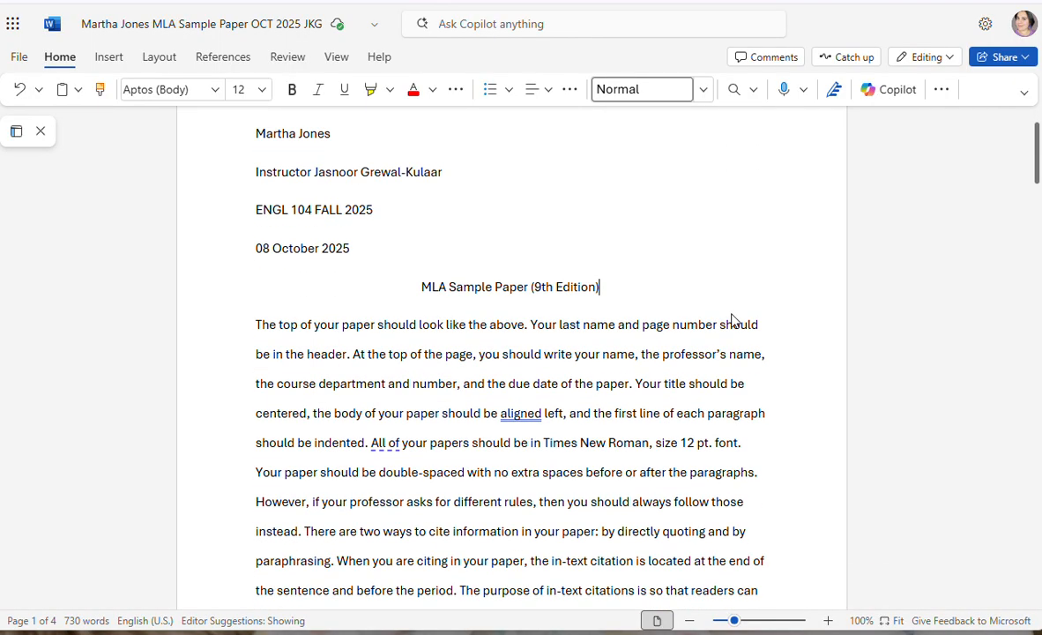
- Insert an empty line between the heading's date and the title, and remove it again
scroll(375, 302, "up", 1)
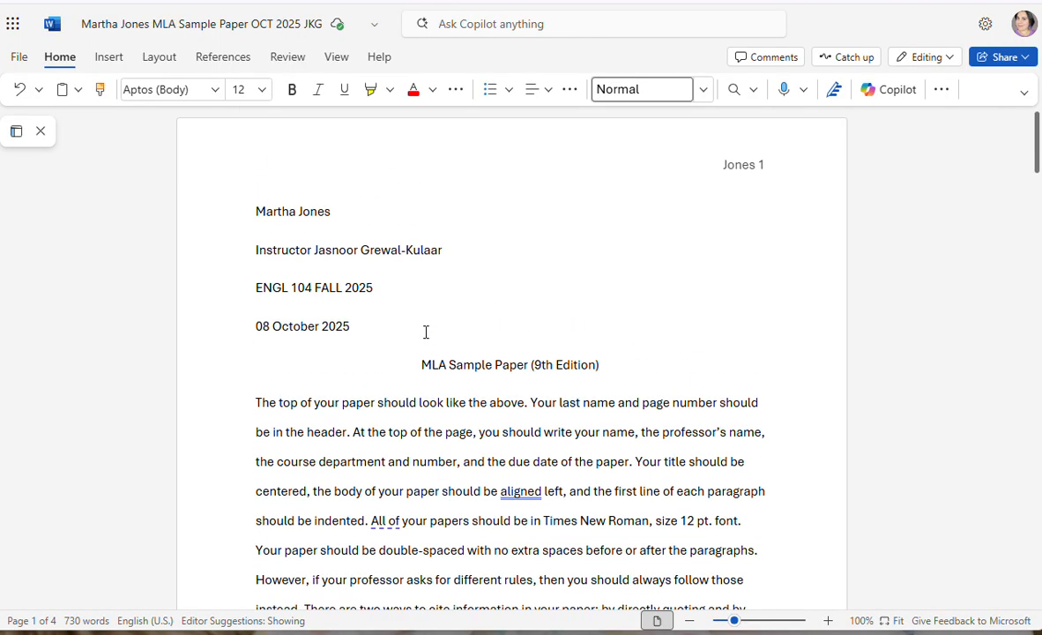
left_click(368, 328)
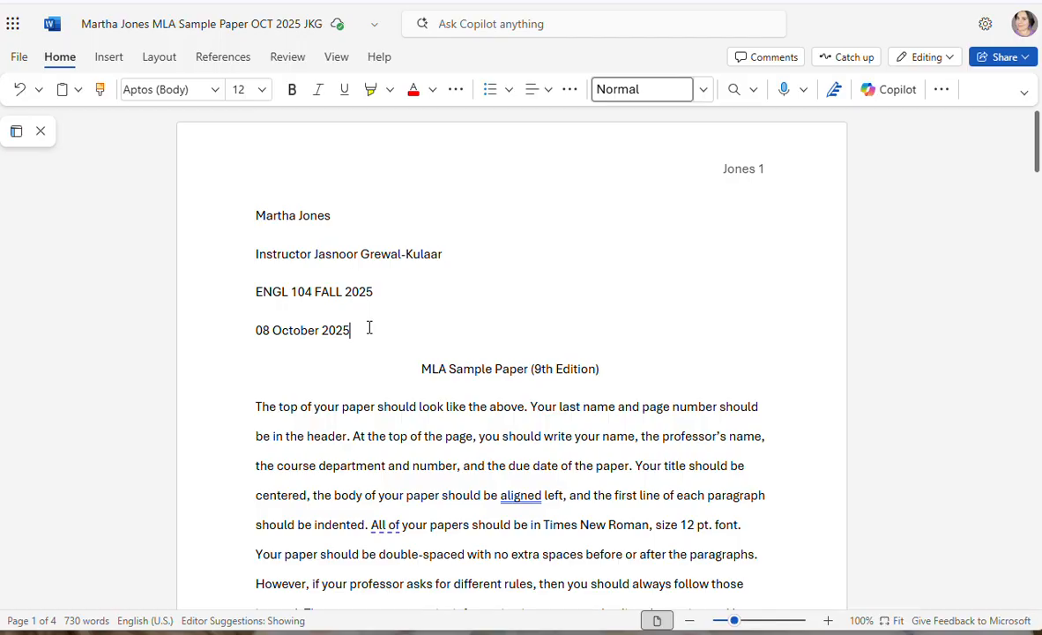
key("Return")
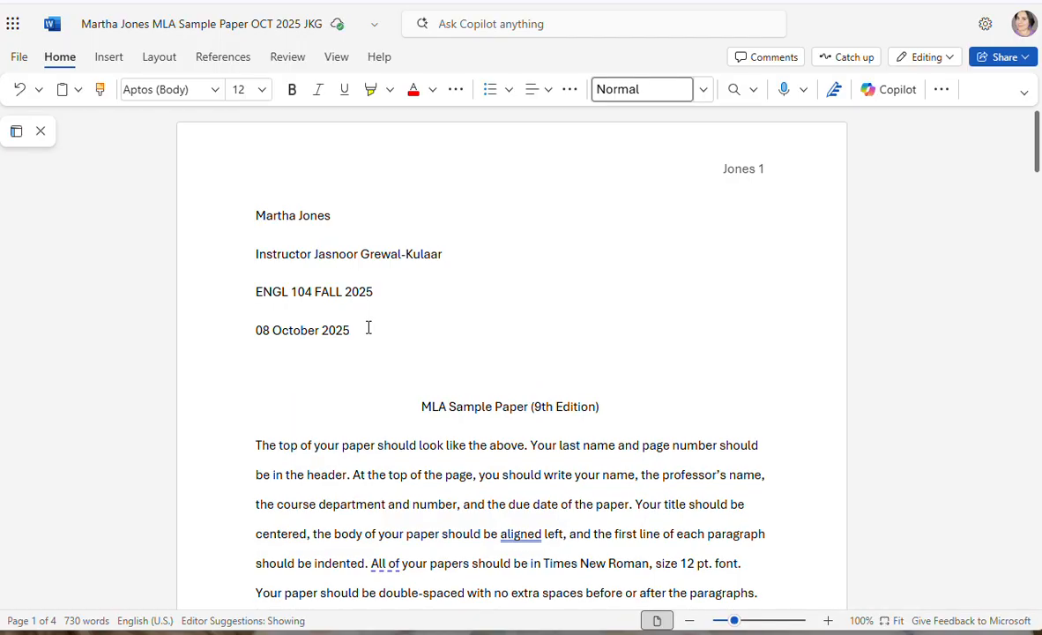
key("BackSpace")
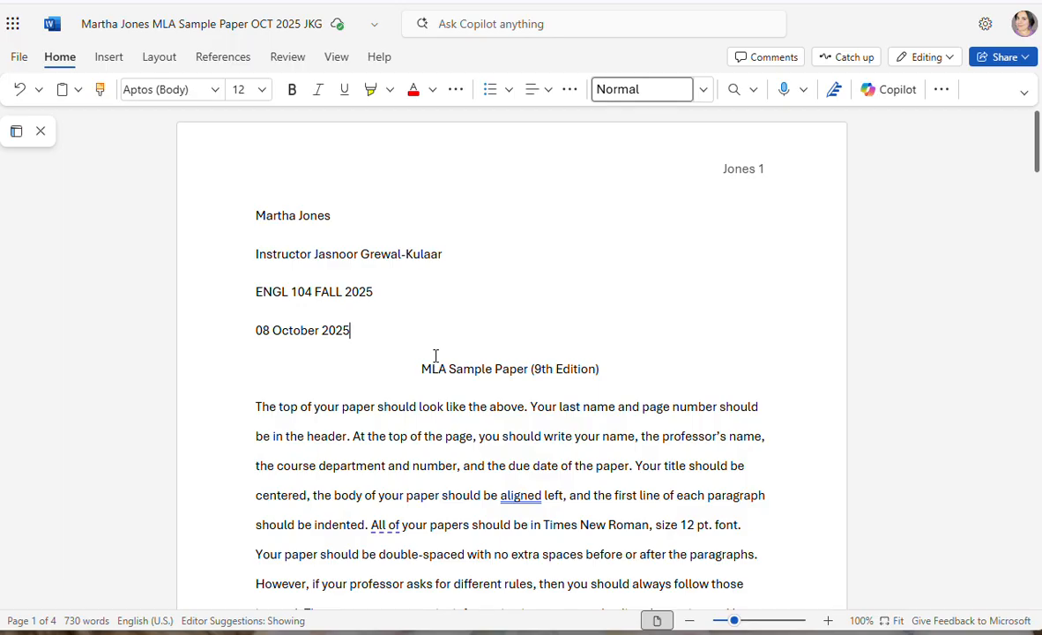
- Indent the first line of the opening body paragraph, starting "The top of your paper"
scroll(724, 448, "down", 2)
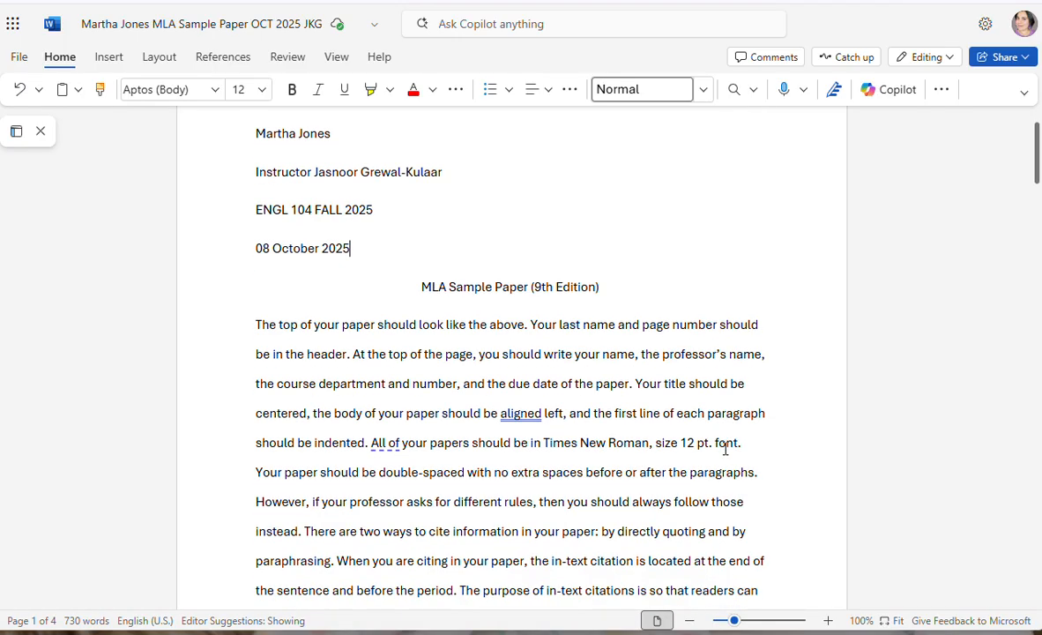
scroll(722, 451, "down", 2)
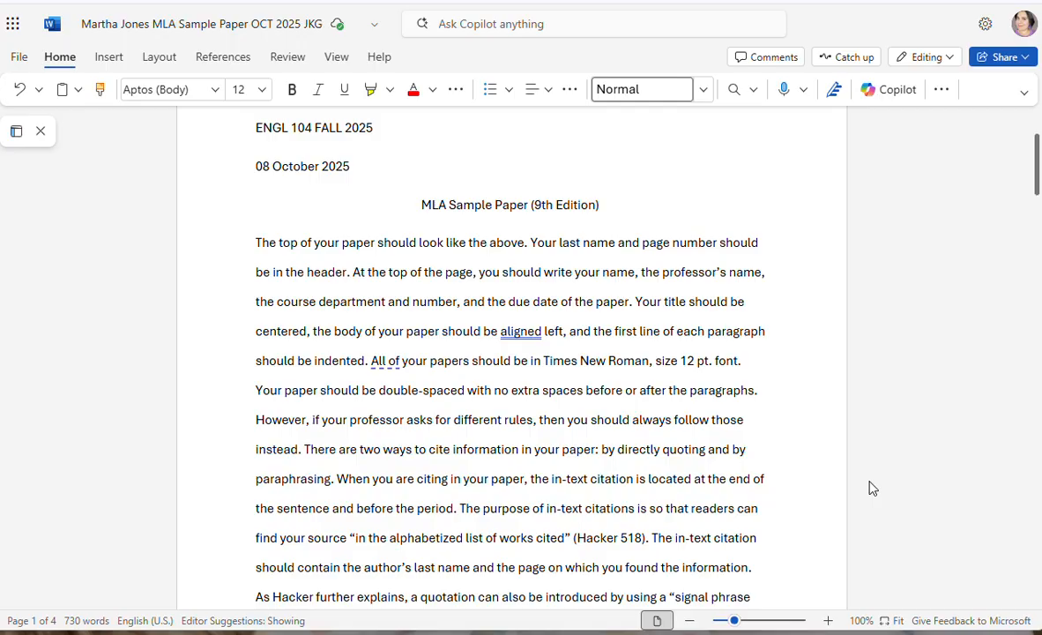
key("Tab")
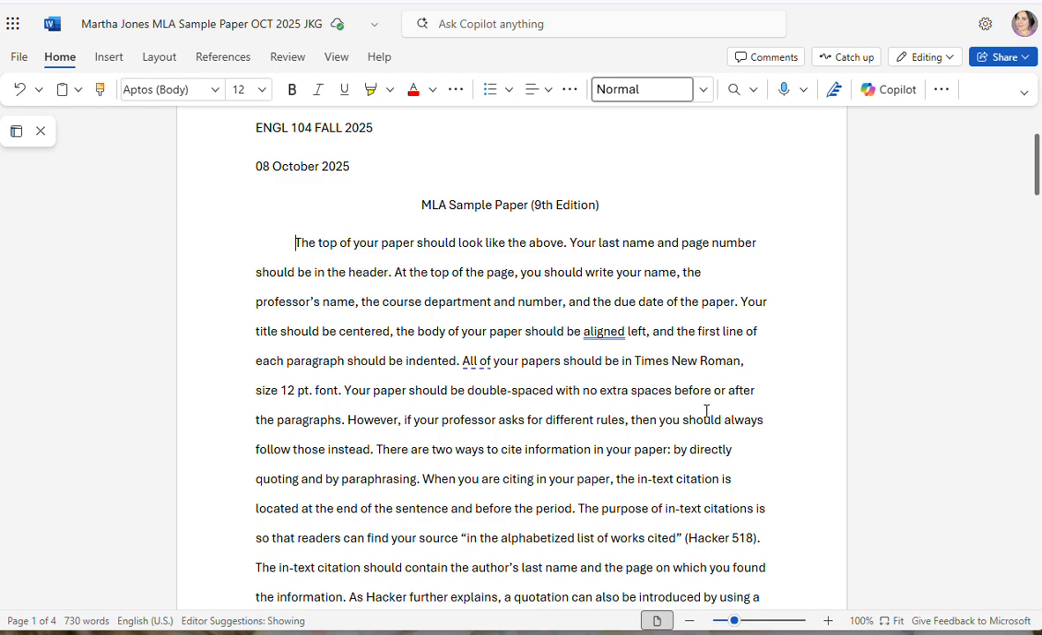
- Split the first body paragraph after the "(Hacker 518)" citation so that "The in-text citation should contain" starts a new indented paragraph
scroll(723, 433, "down", 2)
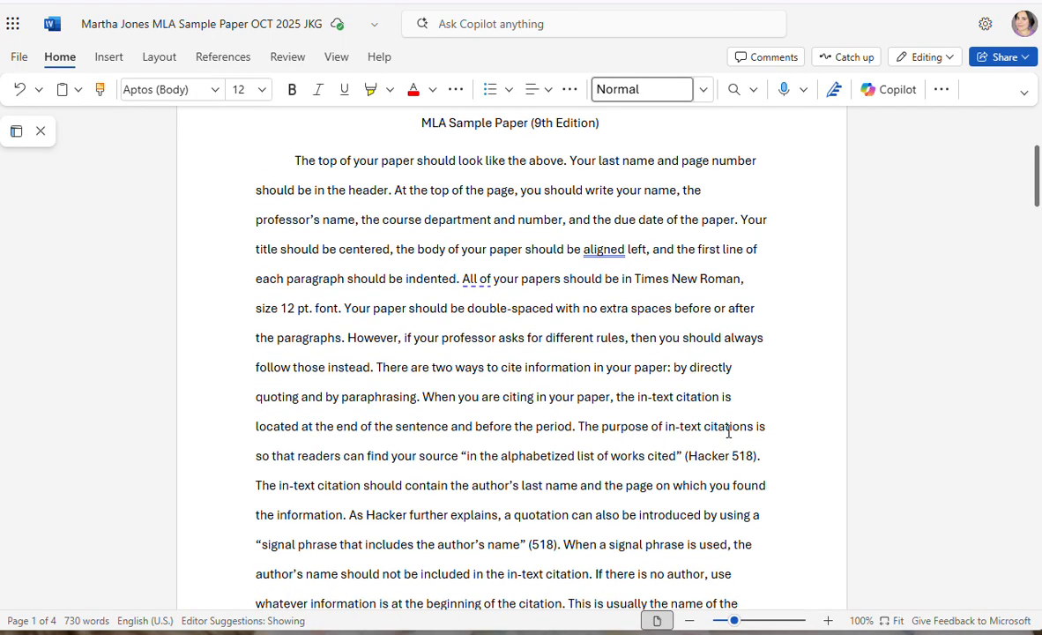
scroll(729, 432, "down", 2)
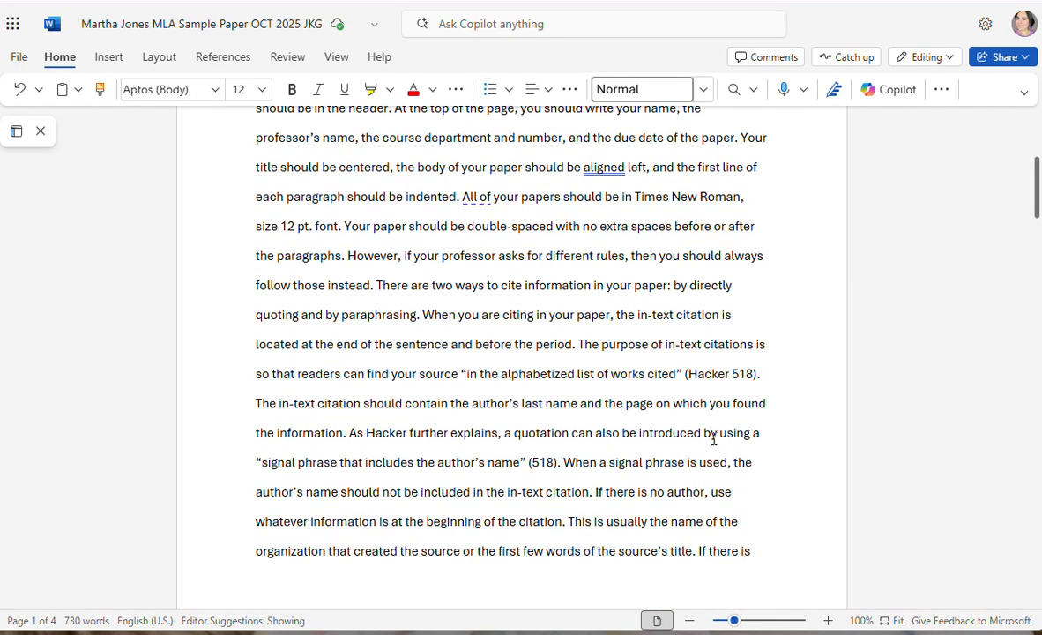
scroll(705, 432, "up", 4)
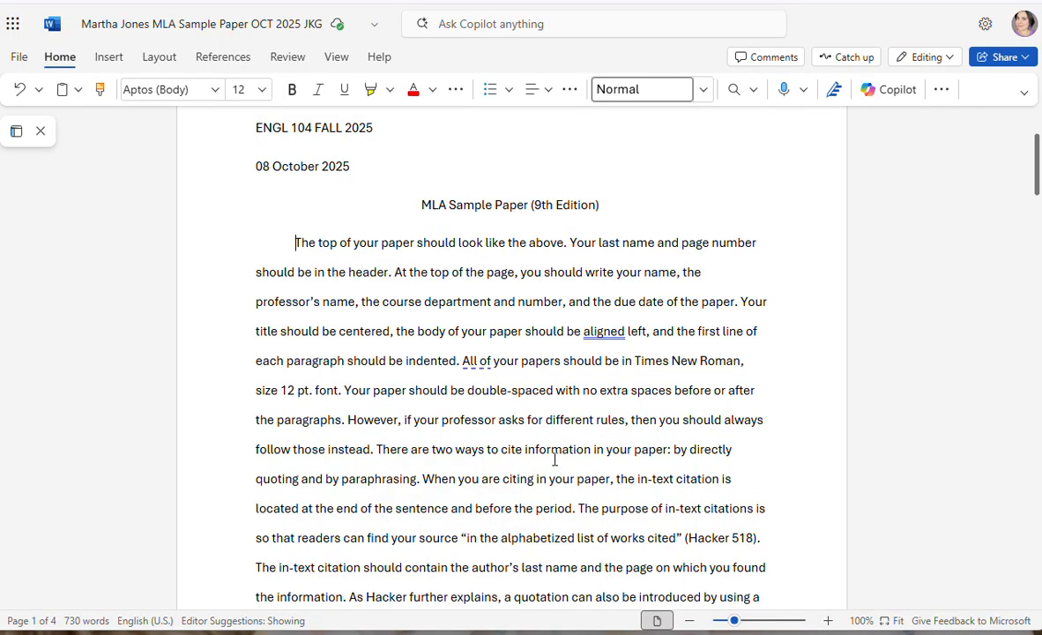
scroll(687, 466, "down", 2)
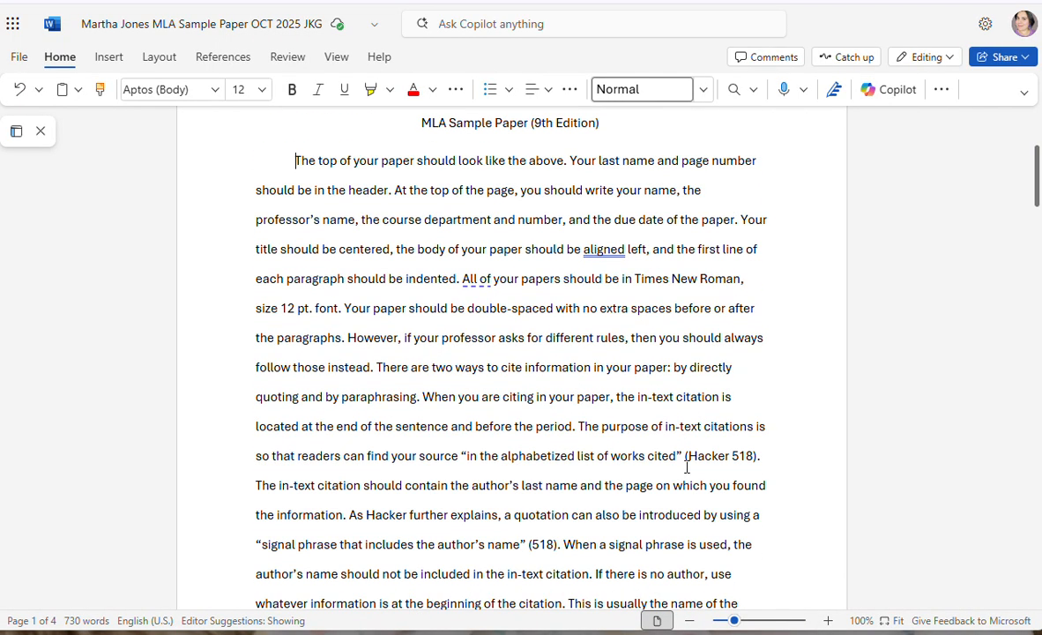
scroll(688, 467, "down", 2)
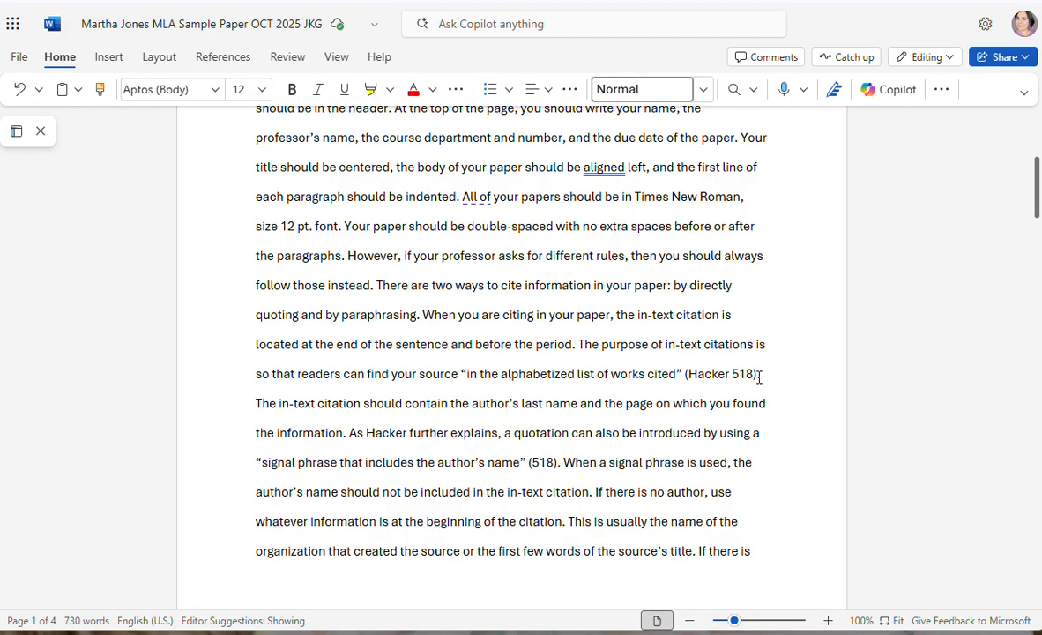
scroll(564, 479, "up", 2)
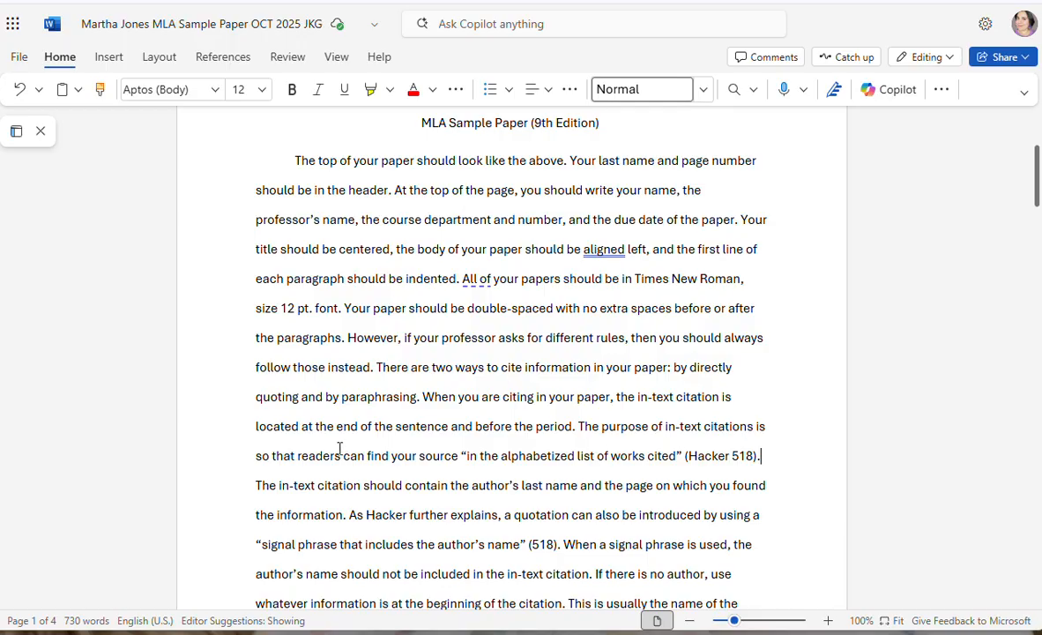
left_click(257, 492)
key("BackSpace")
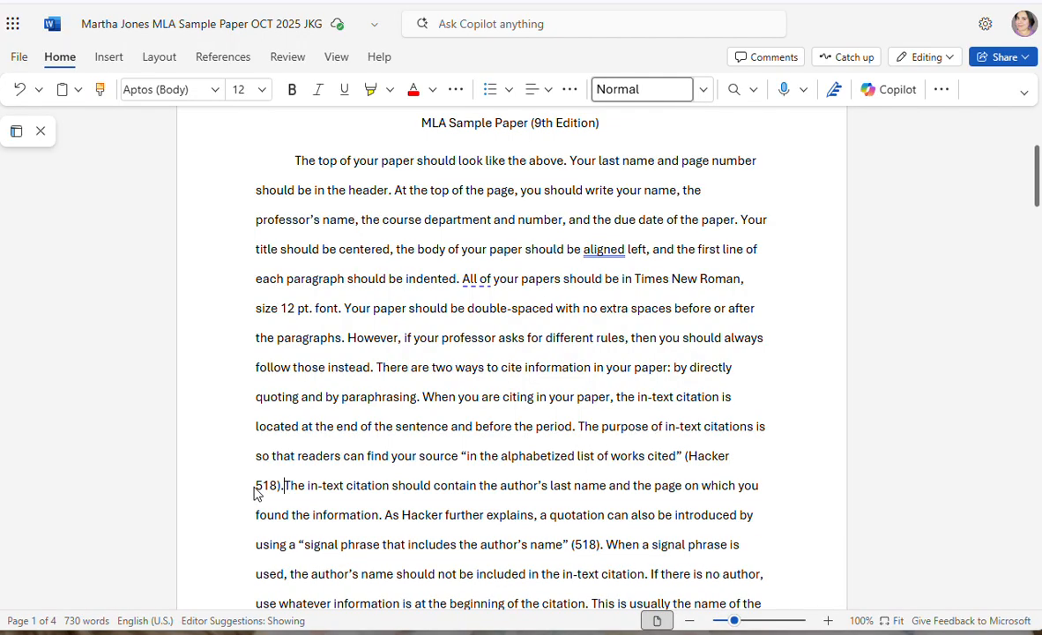
key("Return")
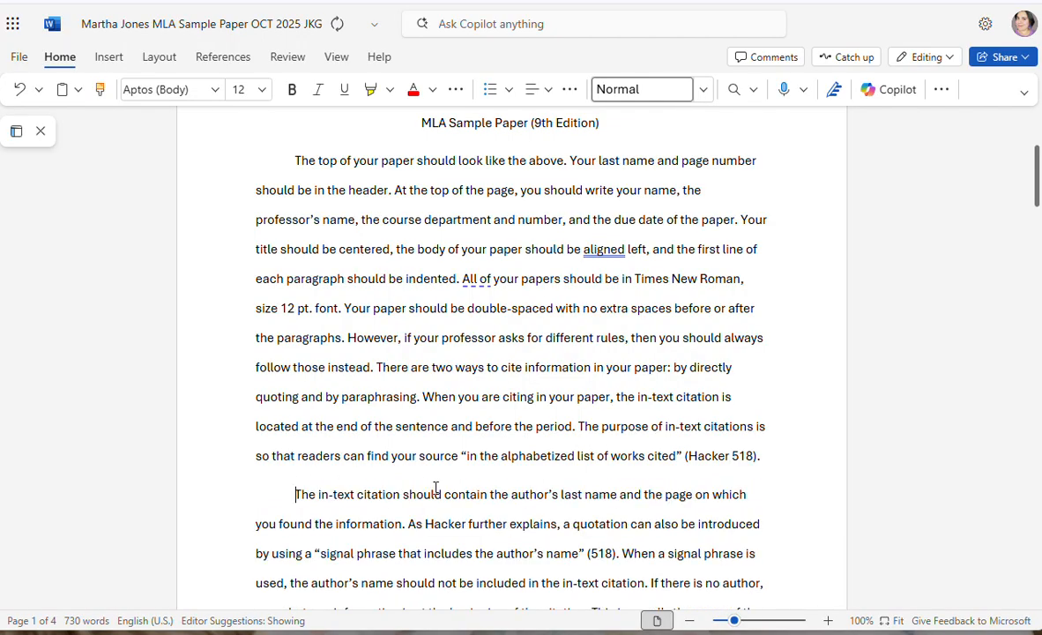
- Indent the whole block quotation on page 2, starting "For quotations that are more than four lines", one inch from the left margin
scroll(633, 448, "up", 2)
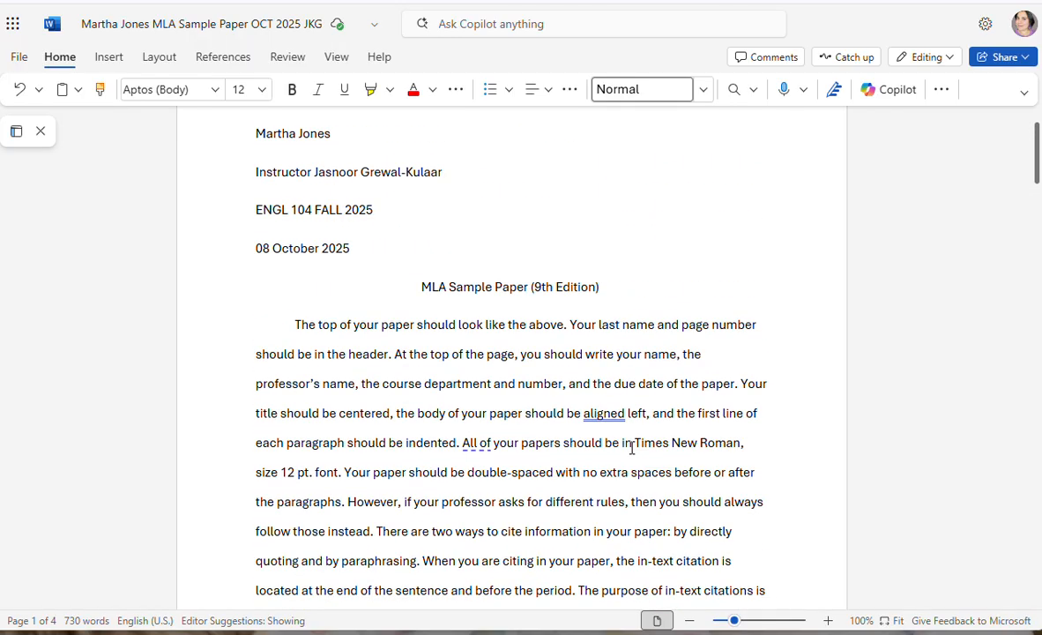
scroll(632, 448, "down", 2)
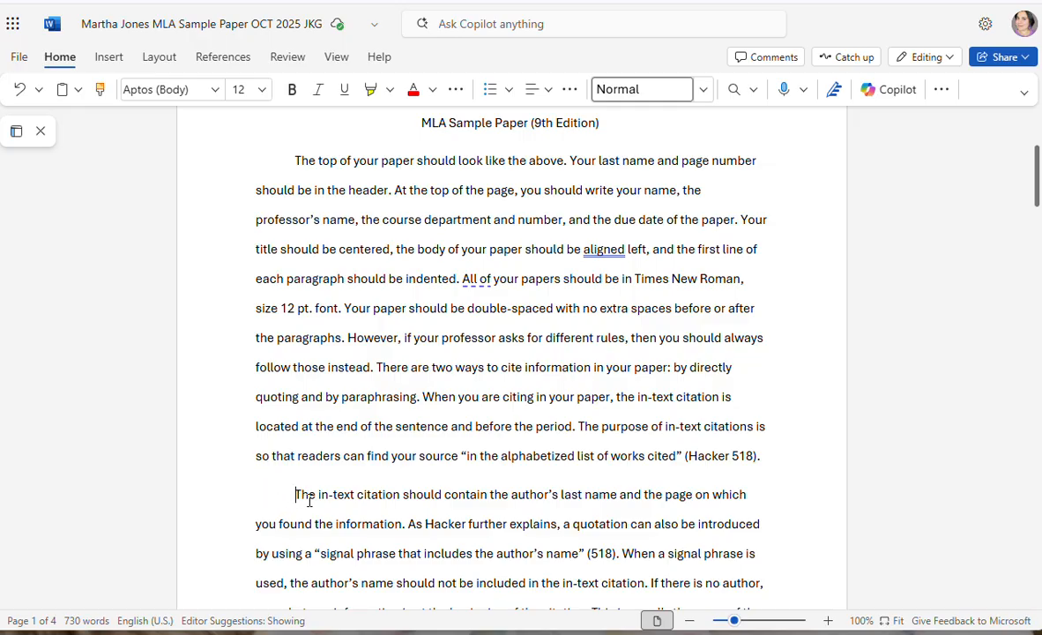
scroll(772, 491, "down", 1)
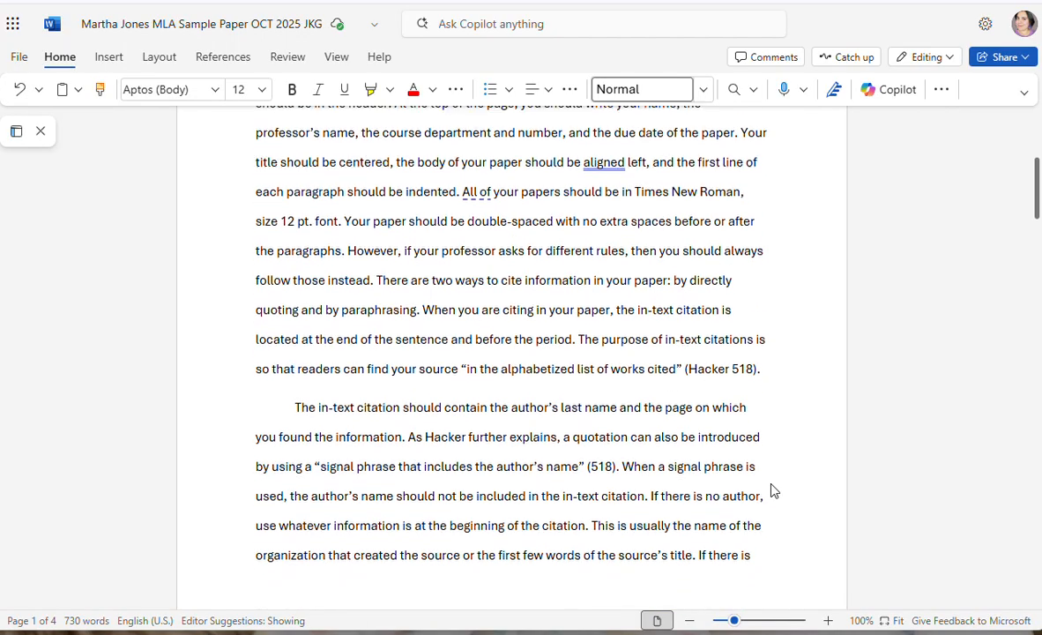
scroll(771, 491, "down", 5)
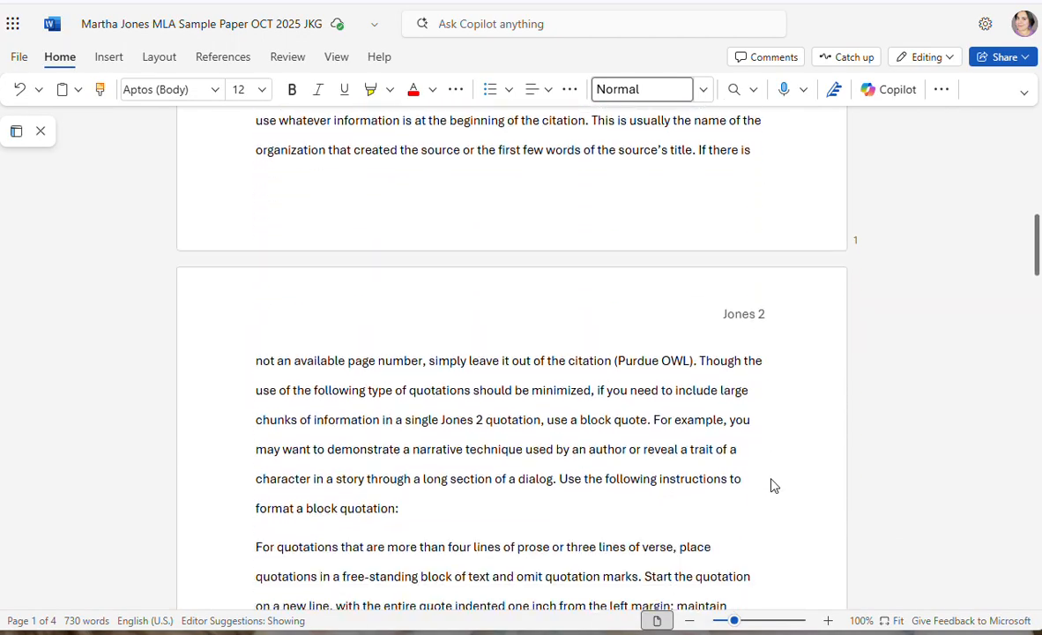
scroll(772, 485, "down", 3)
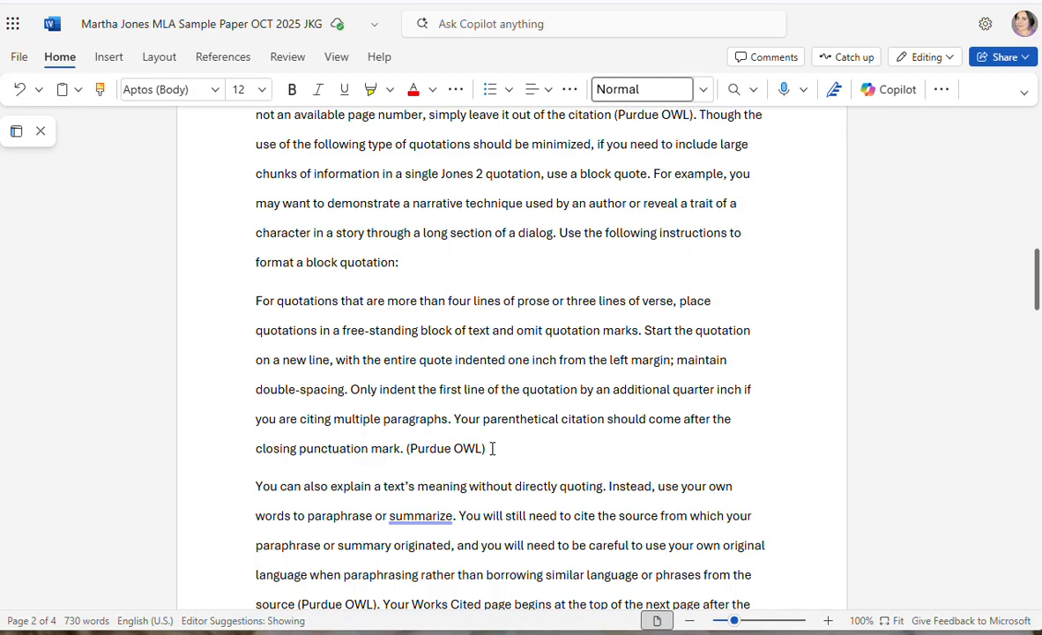
left_click_drag(492, 448, 256, 303)
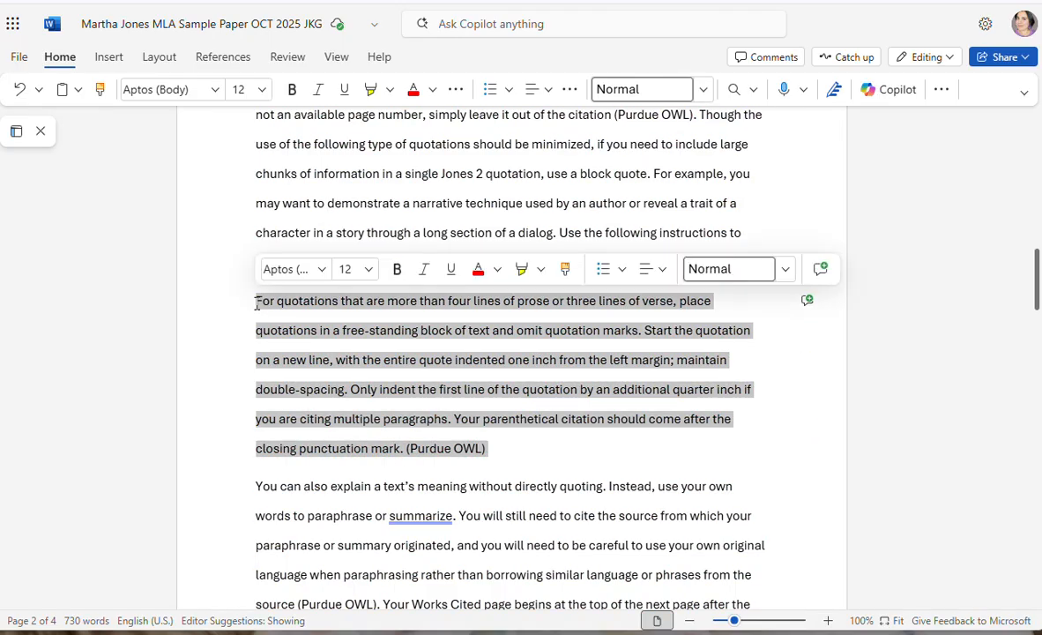
key("ctrl+m")
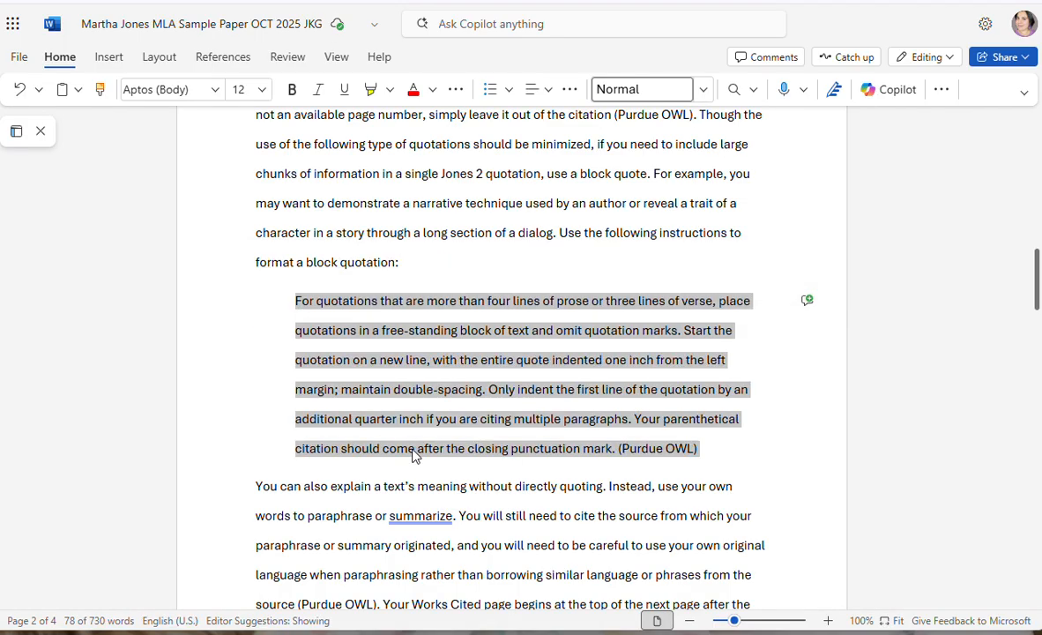
key("ctrl+m")
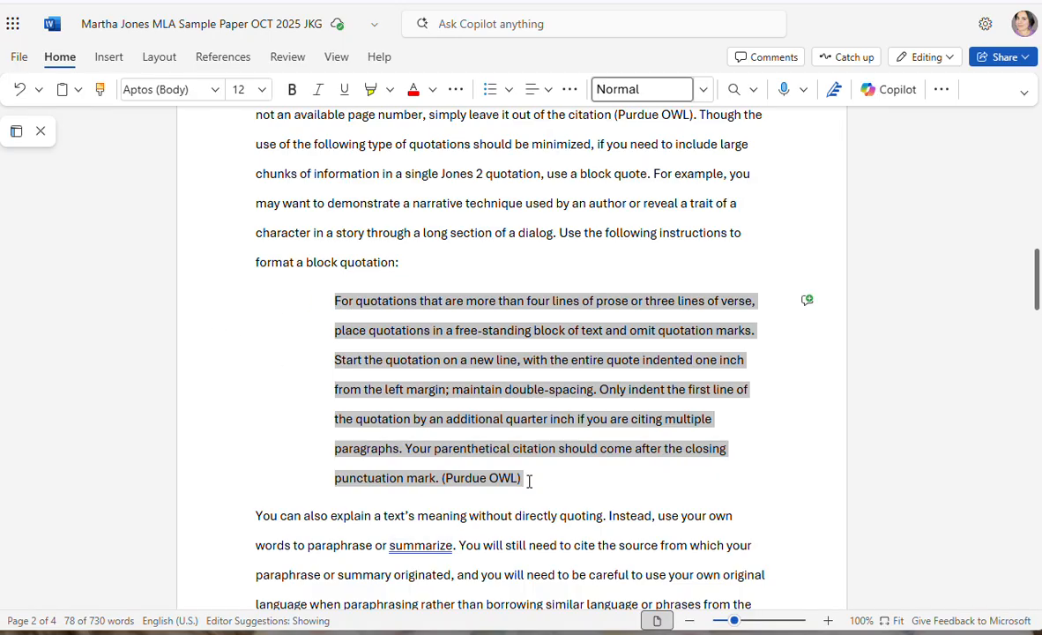
left_click(559, 483)
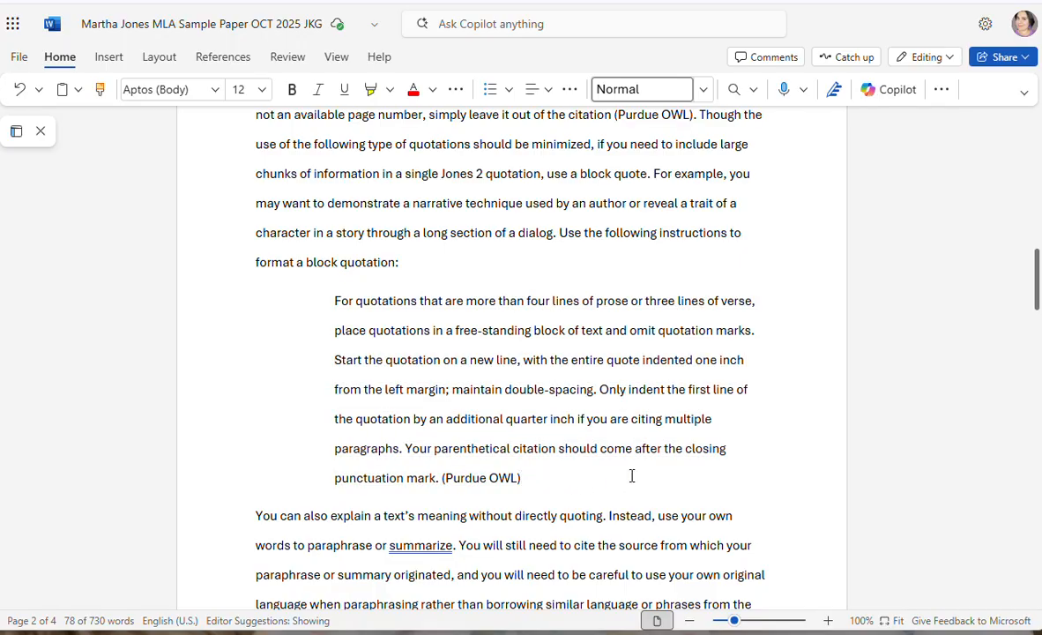
- Indent the first line of the paragraph after the block quotation, starting "You can also explain a text's meaning"
scroll(333, 351, "down", 3)
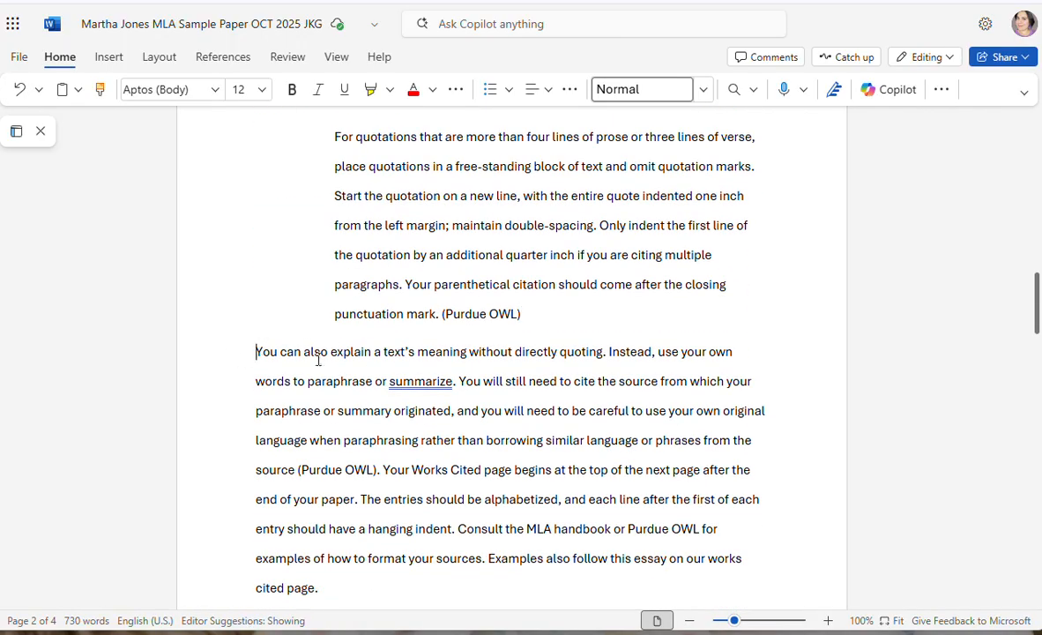
key("Tab")
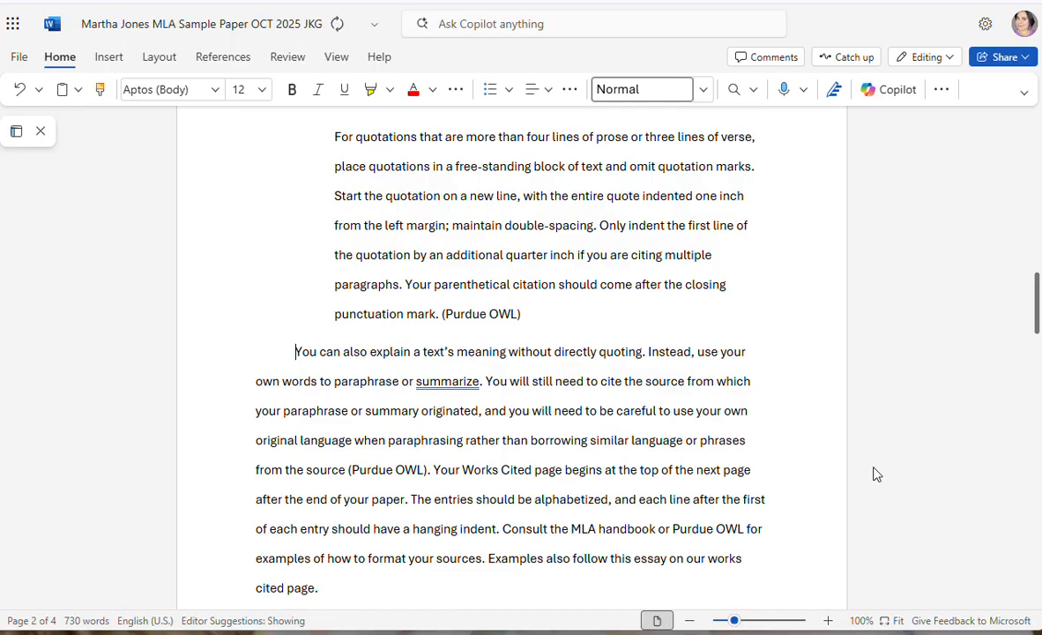
scroll(696, 494, "down", 5)
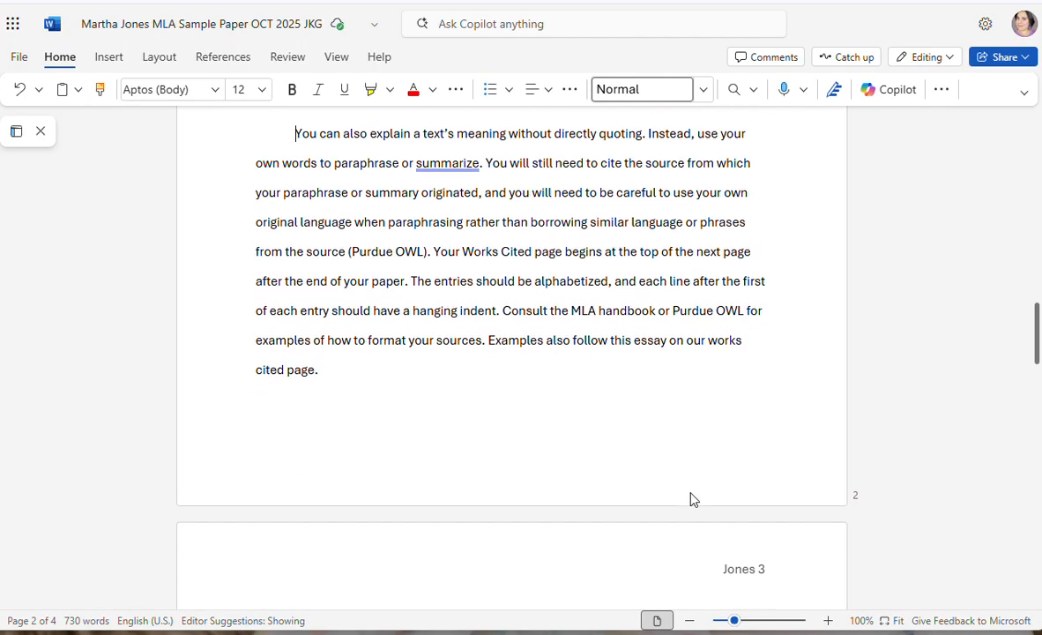
scroll(691, 498, "up", 4)
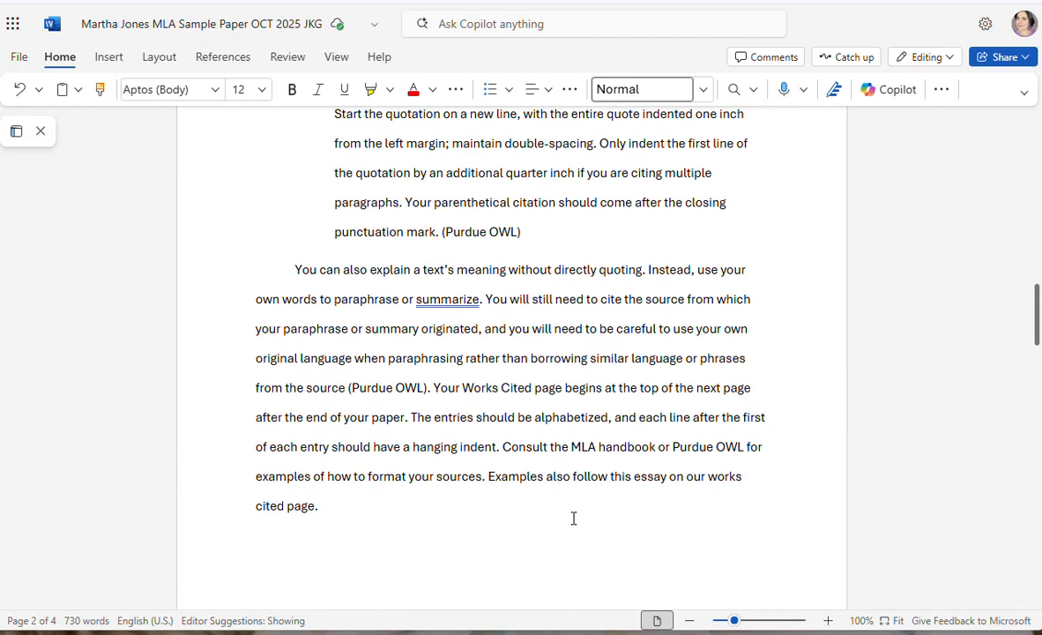
- Delete the blank lines before the "Works Cited" heading so that it starts at the top of page 3, directly after the essay's last page
left_click(360, 510)
scroll(395, 521, "down", 2)
scroll(397, 528, "down", 4)
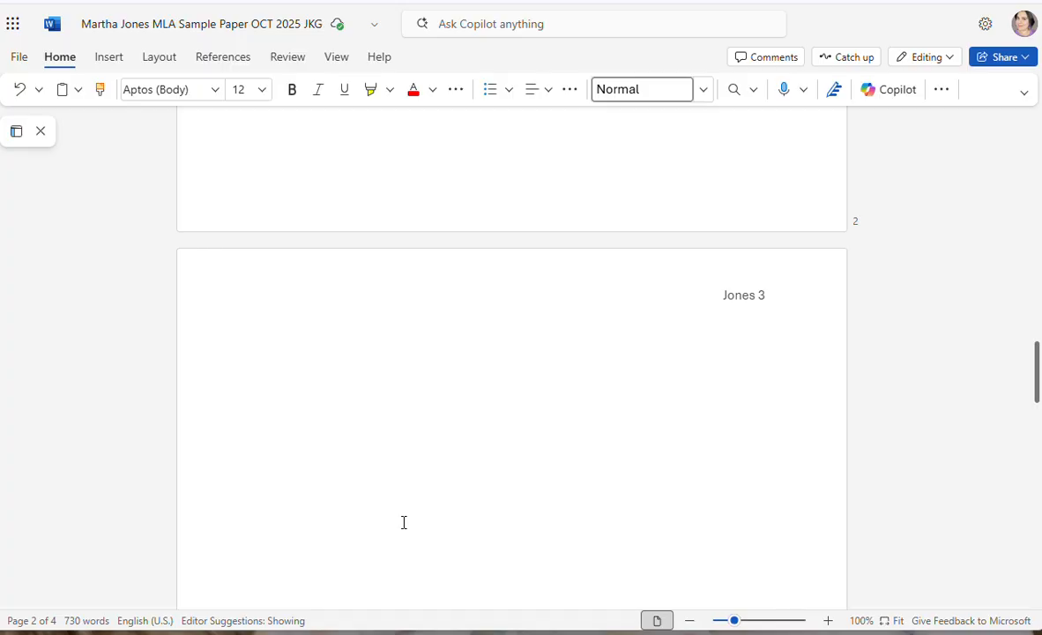
scroll(404, 522, "down", 4)
scroll(407, 521, "down", 6)
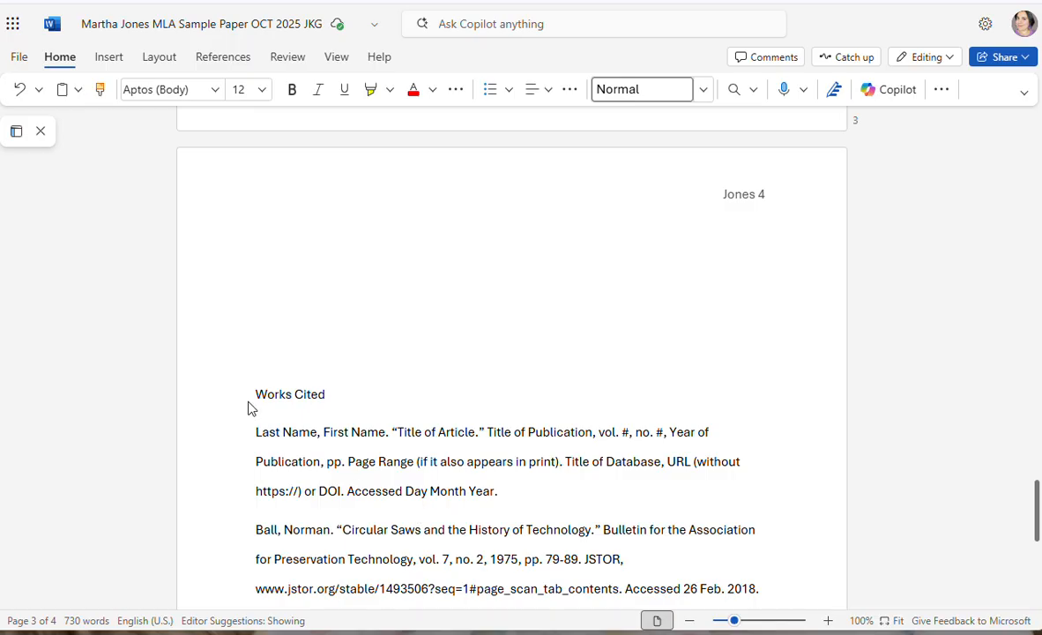
left_click(258, 393)
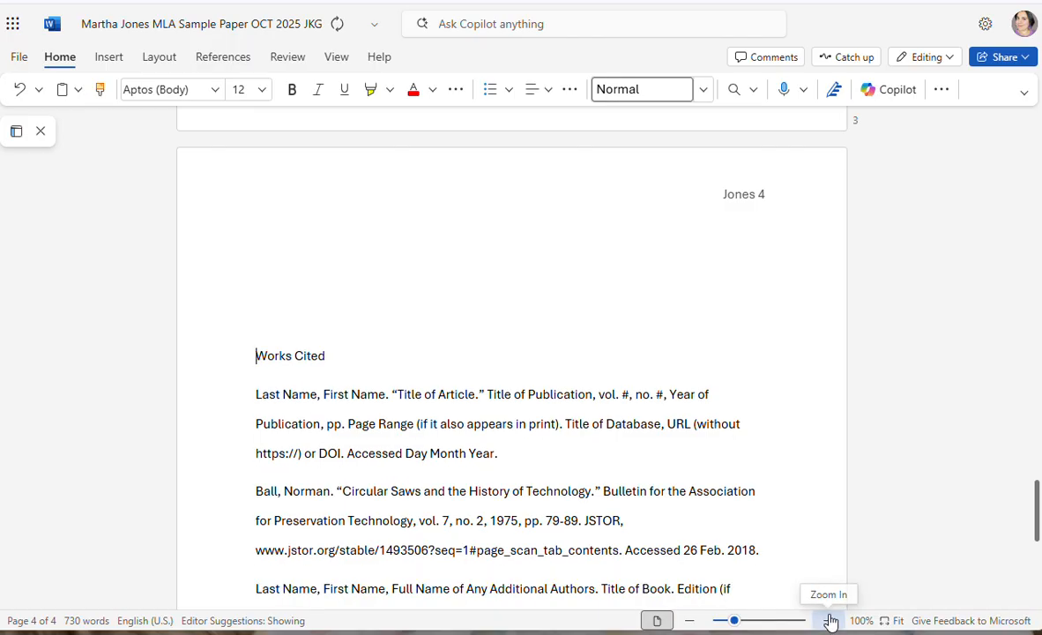
key("BackSpace")
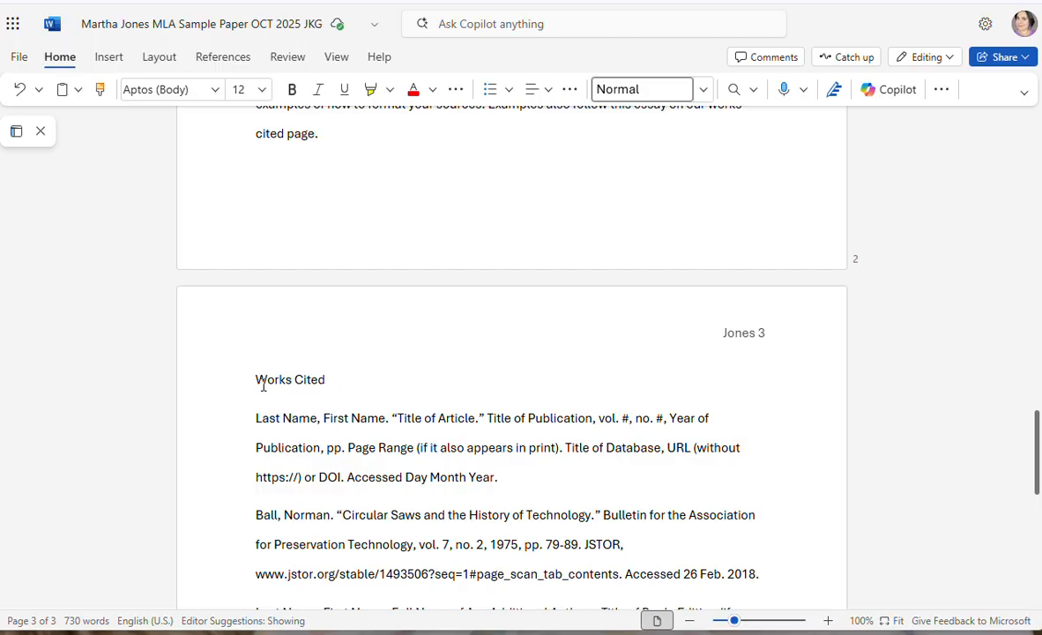
- Center the "Works Cited" heading on page 3
left_click_drag(337, 379, 234, 391)
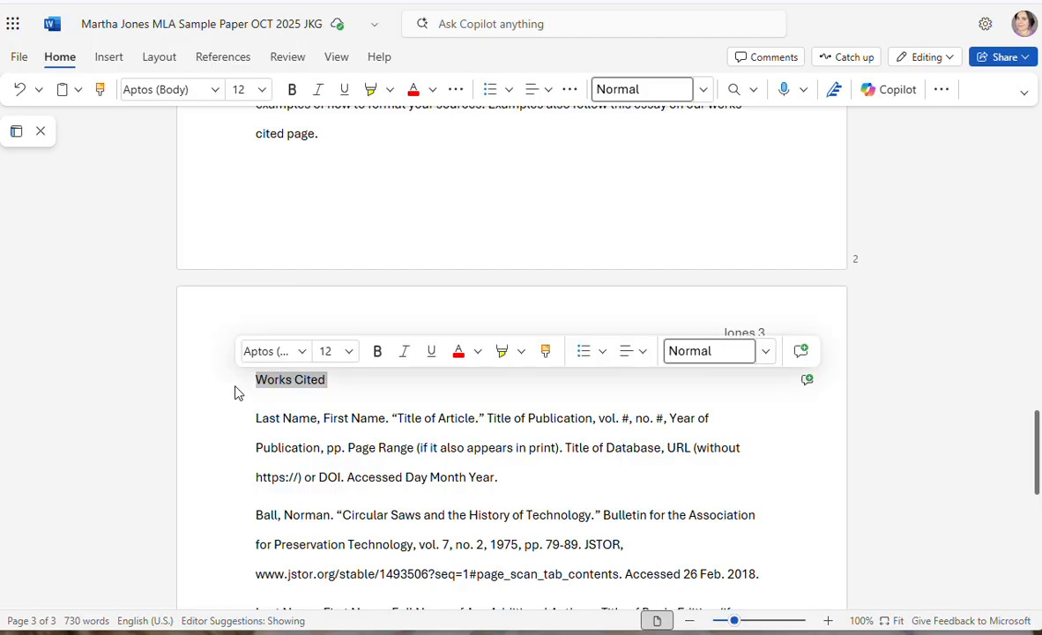
left_click(630, 351)
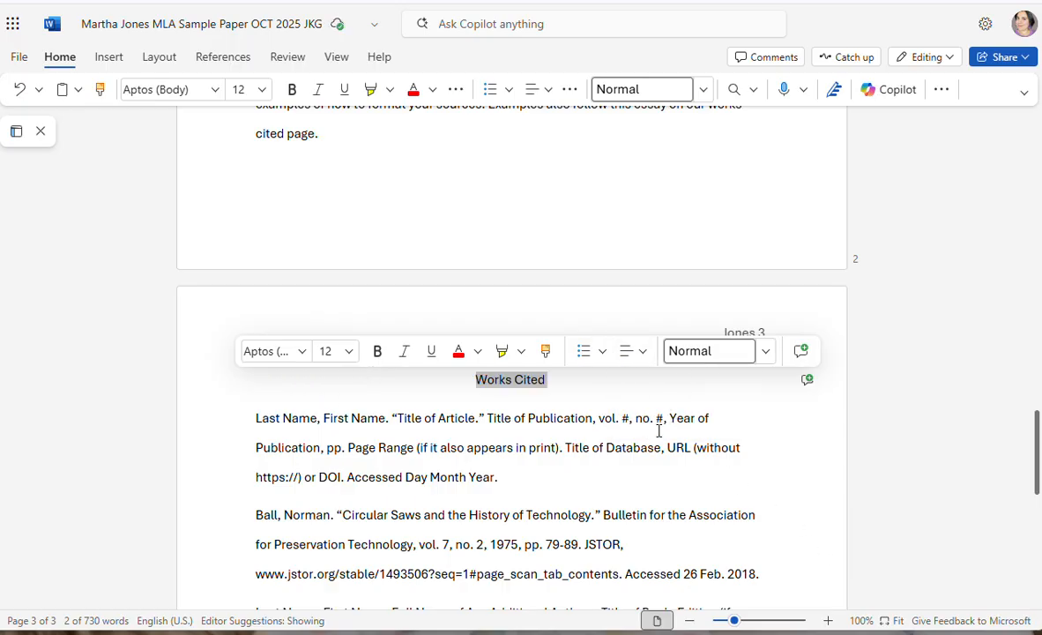
left_click(590, 395)
- Examine the Works Cited entries for their structure and alphabetical order
scroll(776, 528, "down", 5)
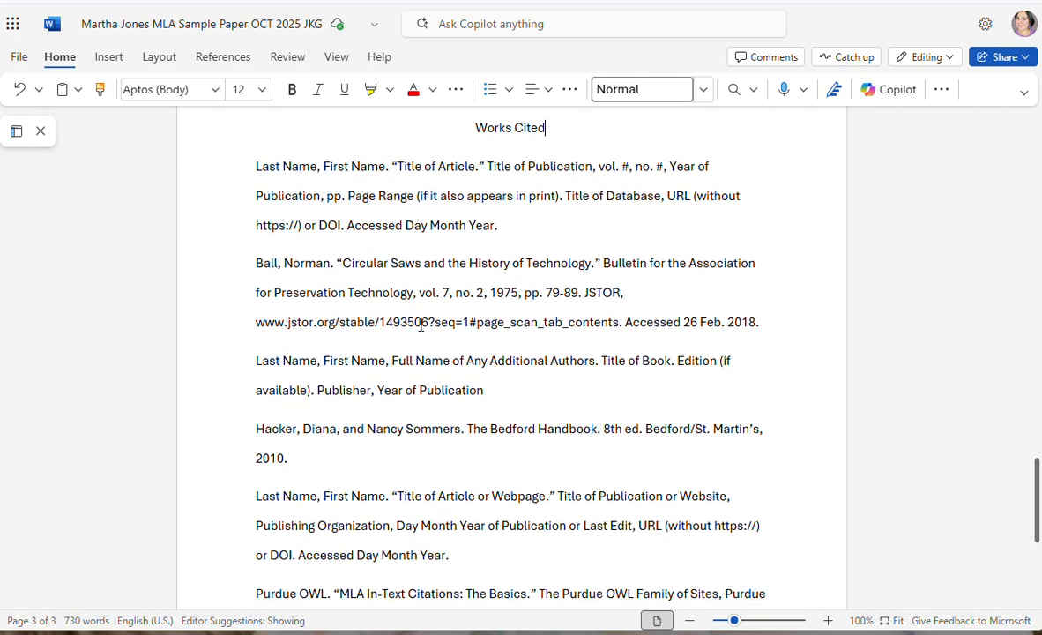
scroll(441, 344, "down", 3)
scroll(635, 440, "up", 2)
scroll(702, 421, "up", 2)
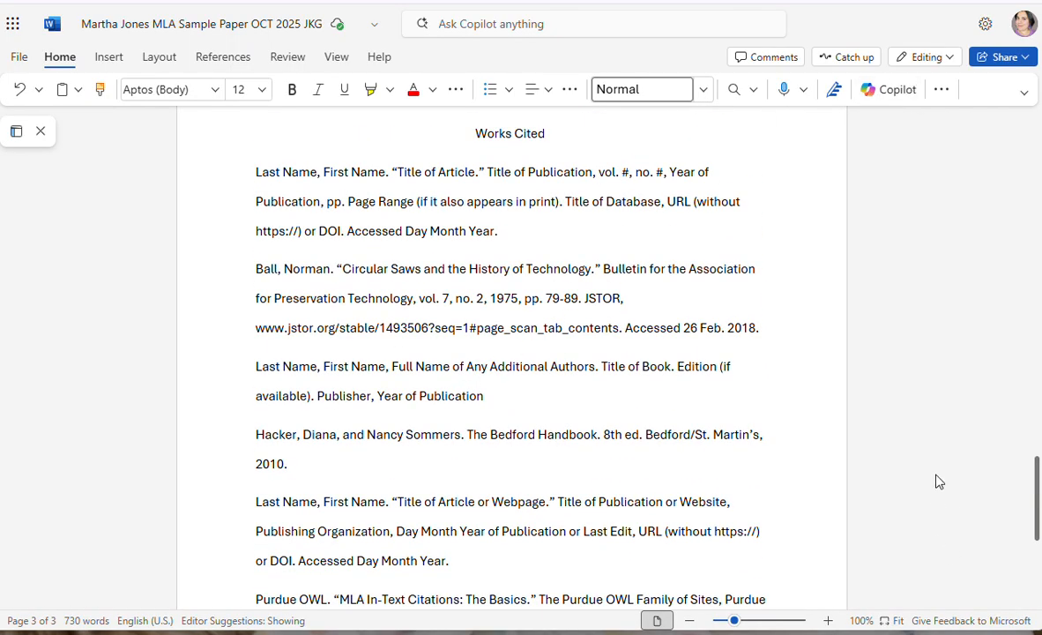
left_click(693, 623)
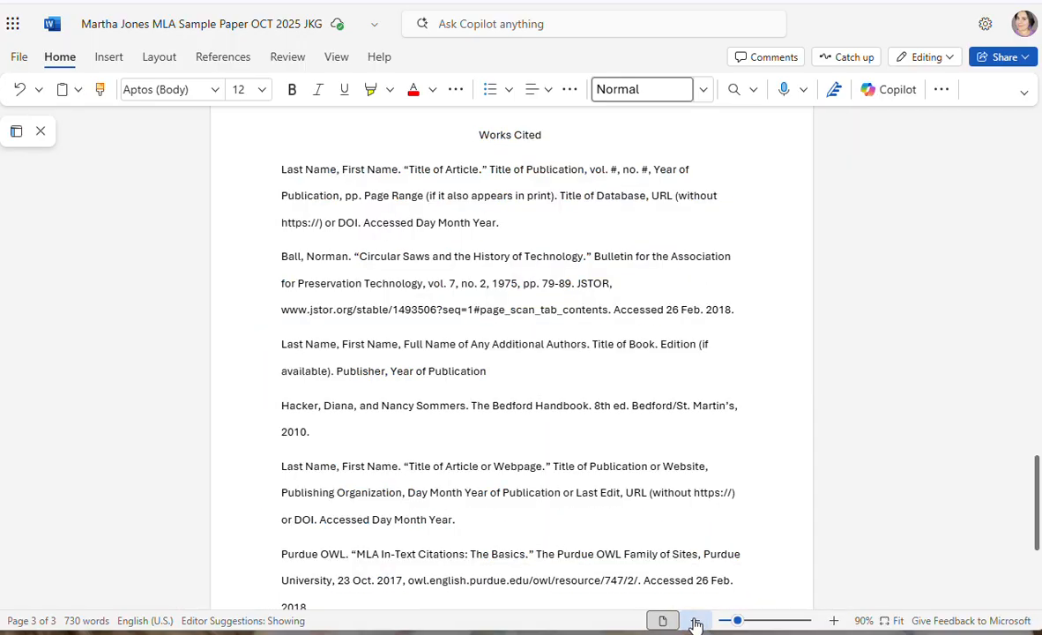
scroll(712, 434, "down", 2)
scroll(419, 494, "up", 2)
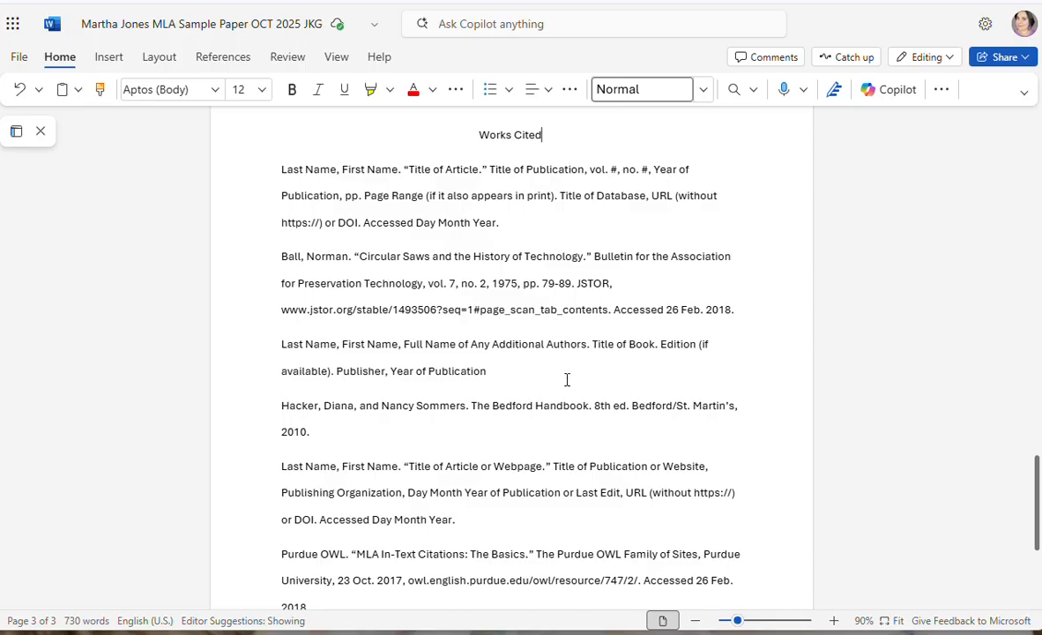
scroll(567, 380, "up", 2)
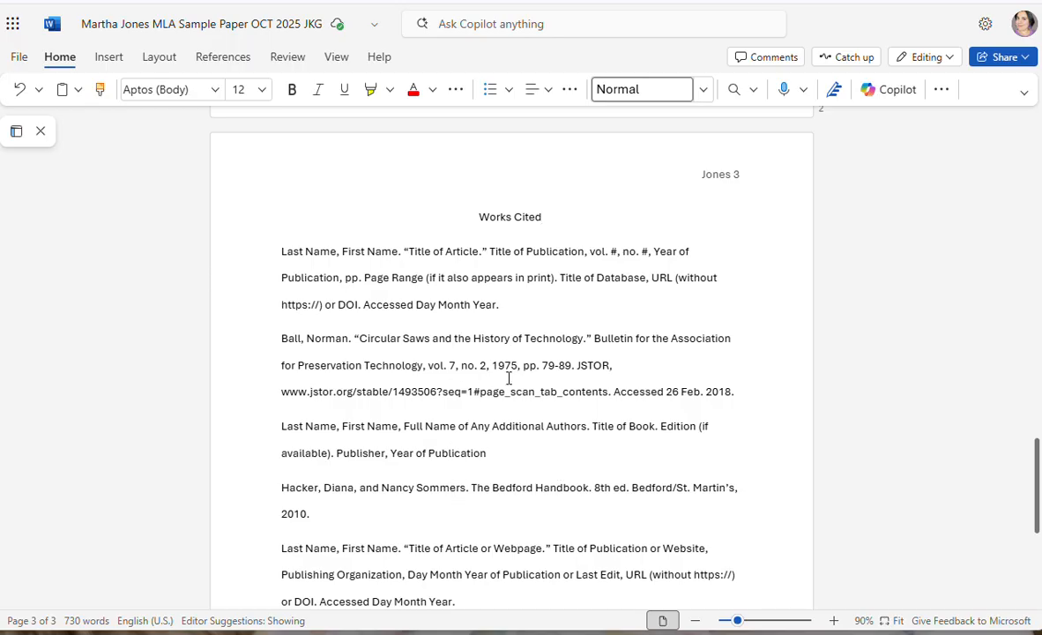
scroll(508, 377, "down", 2)
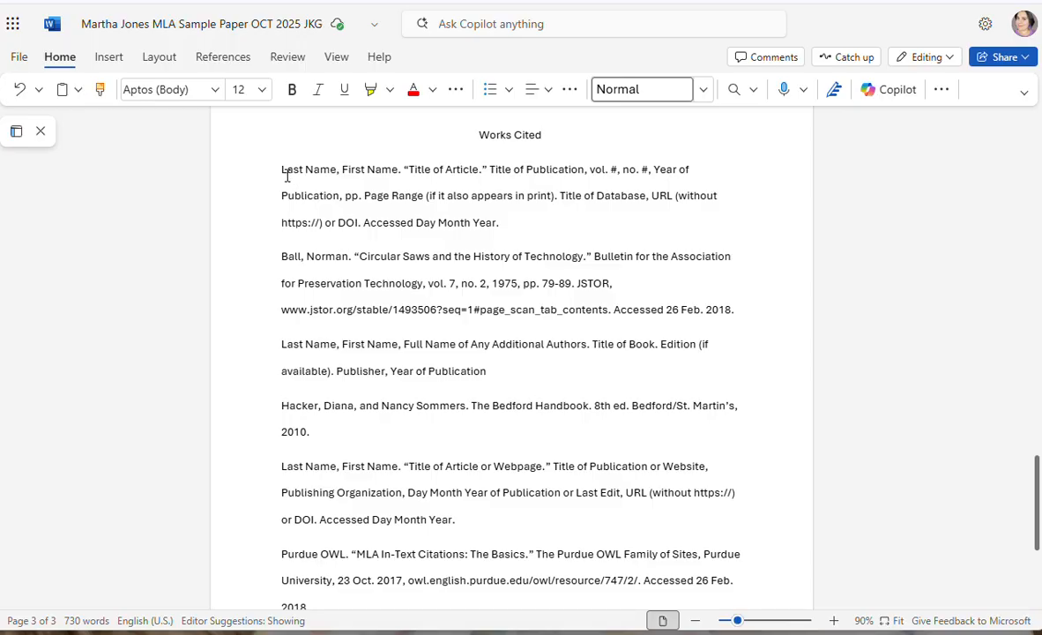
left_click_drag(304, 172, 378, 171)
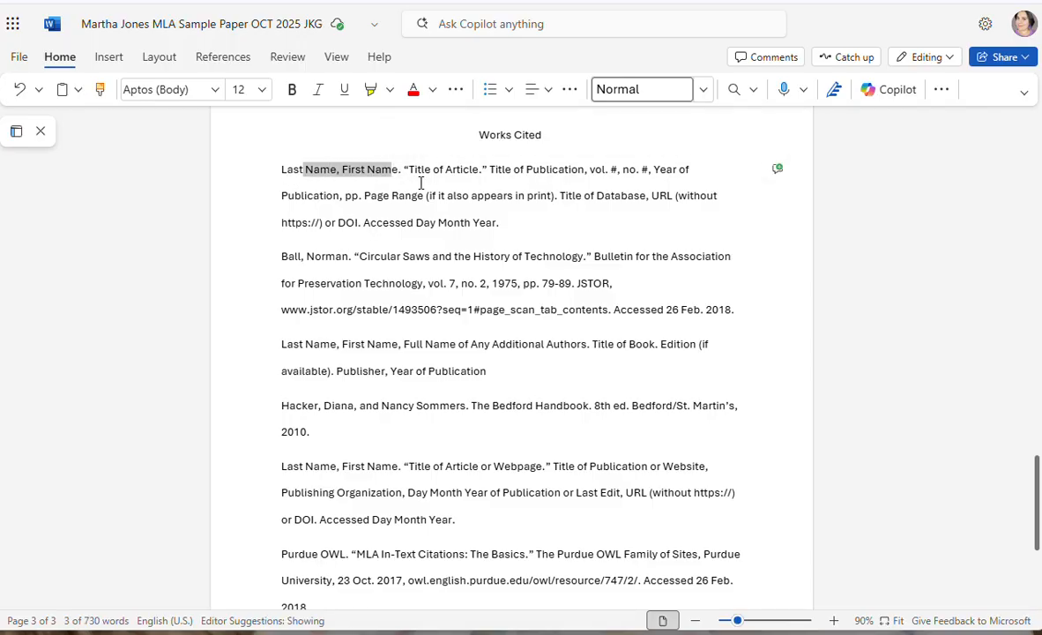
left_click(389, 169)
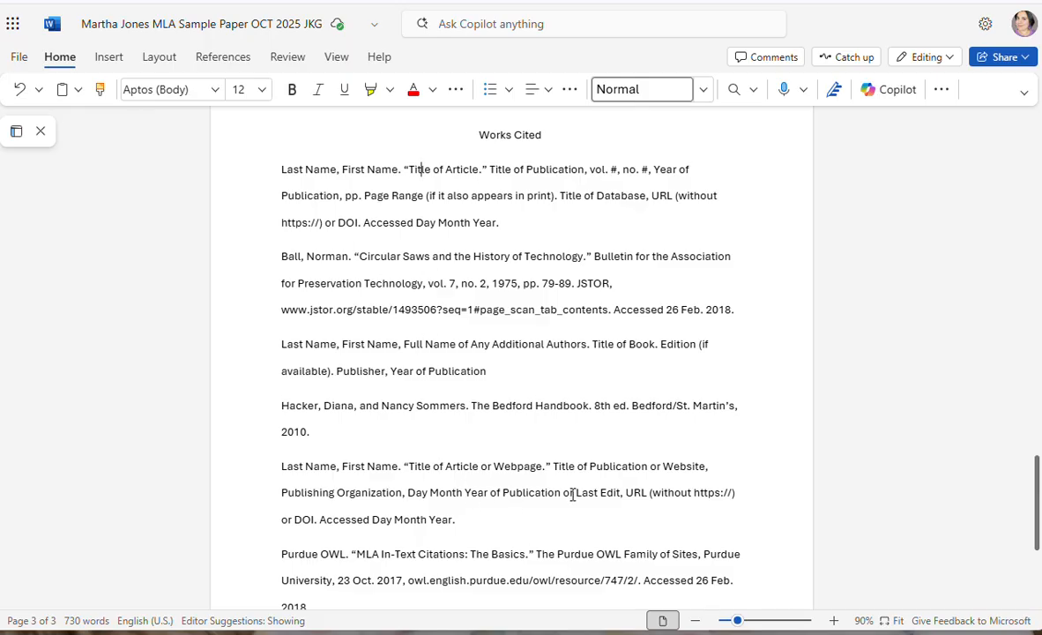
left_click(420, 169)
scroll(520, 393, "down", 2)
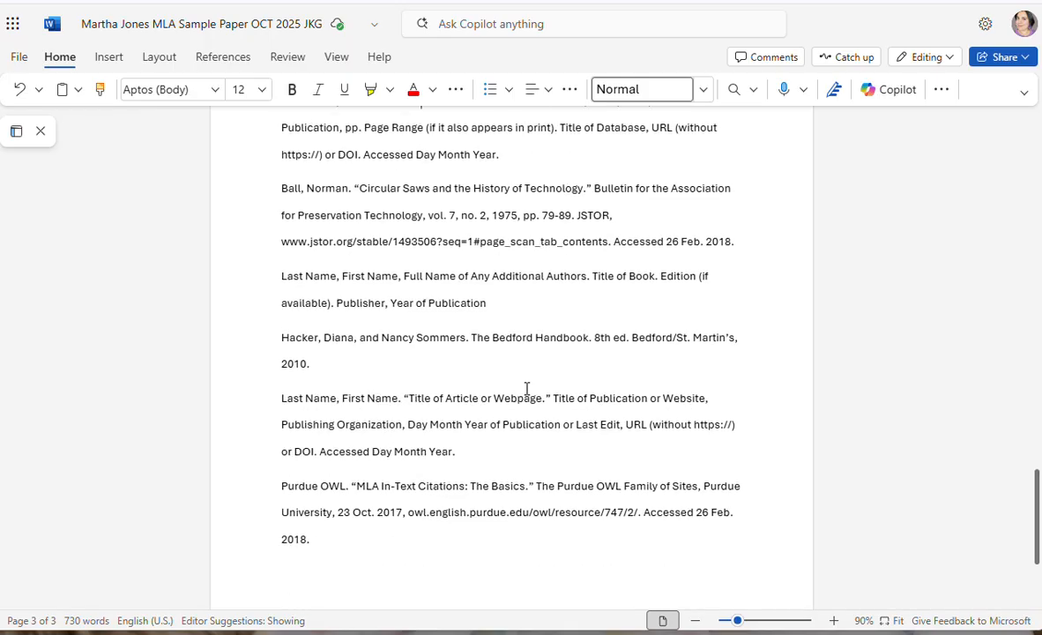
- Copy the "The Bedford Handbook" entry and insert it directly below the "Circular Saws and the History of Technology" entry, without an extra blank line
scroll(344, 370, "up", 2)
left_click_drag(311, 430, 282, 410)
key("ctrl+c")
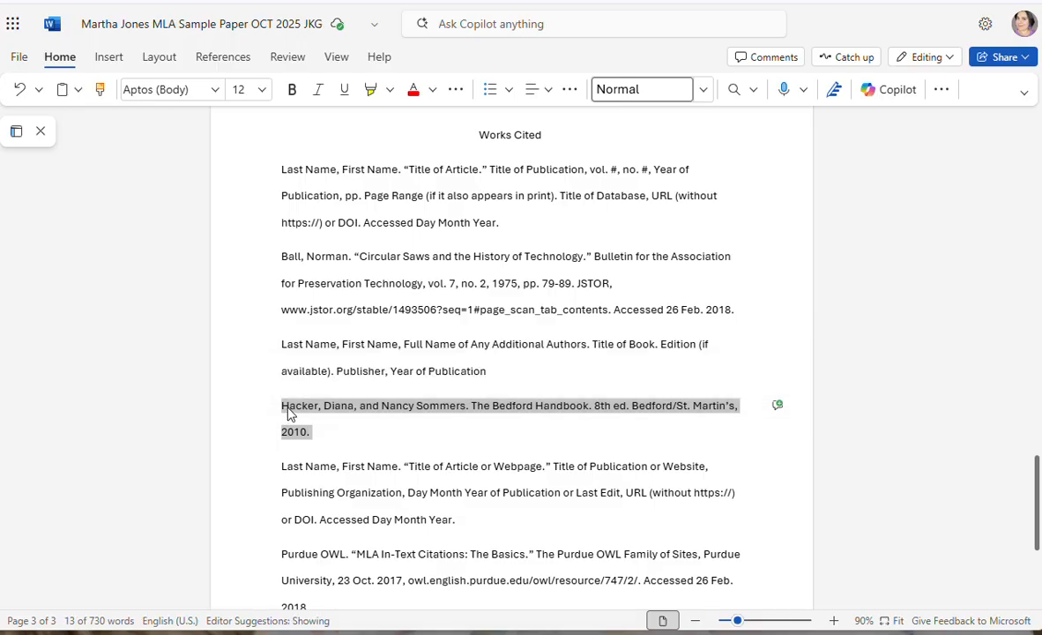
left_click(743, 313)
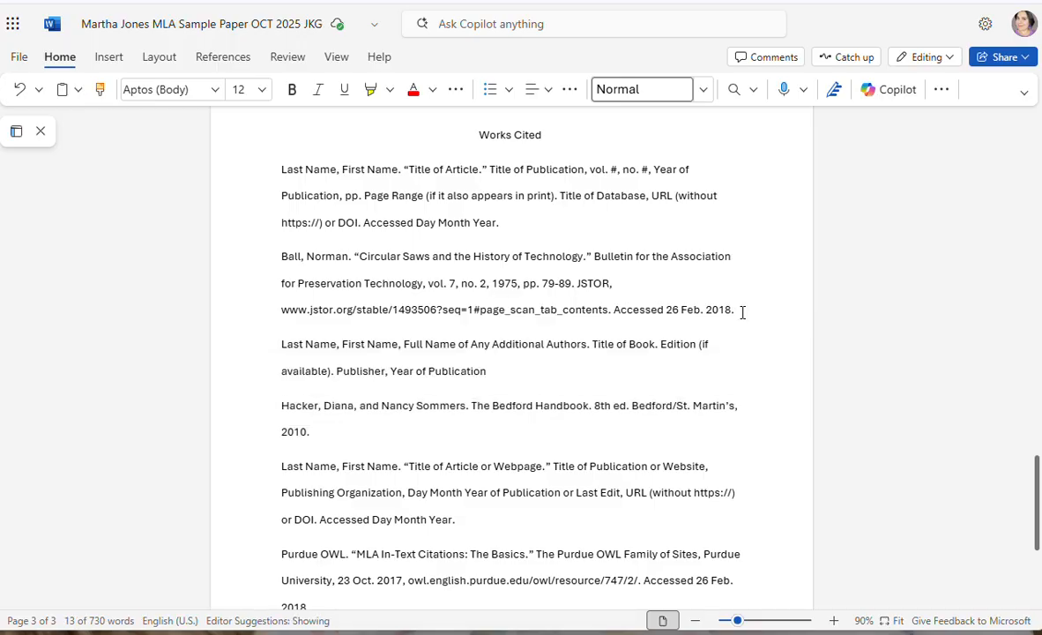
key("Return")
key("ctrl+v")
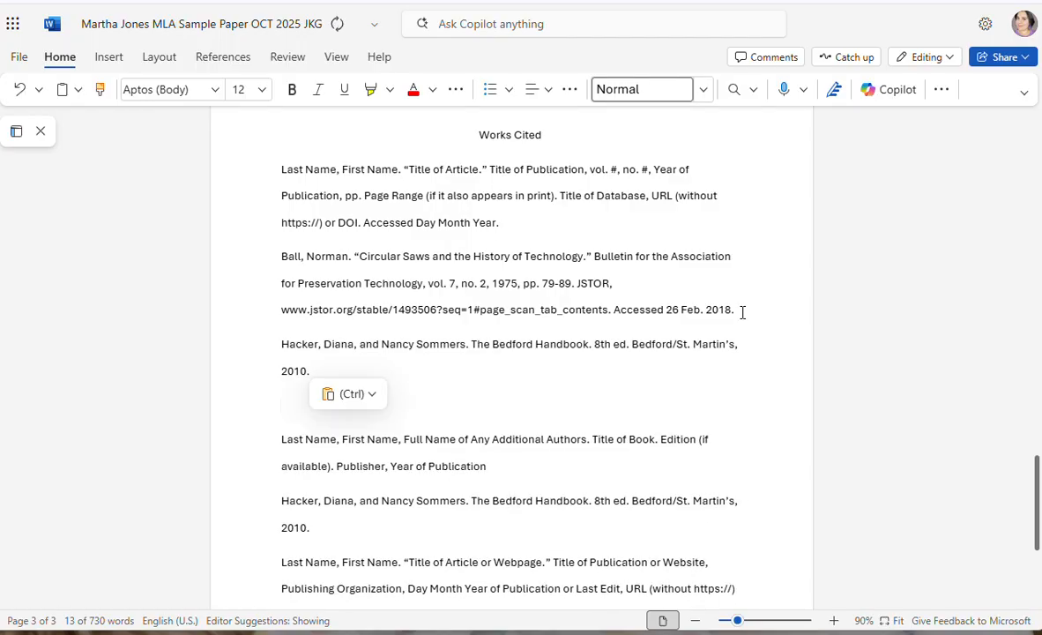
key("BackSpace")
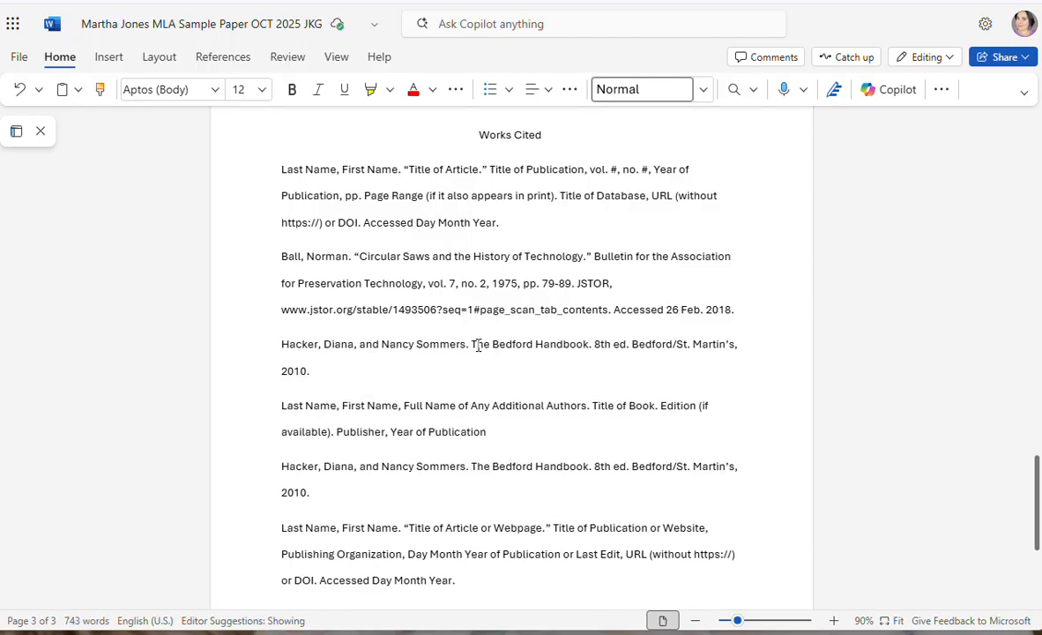
- Delete the original "The Bedford Handbook" entry below the "Title of Book" template entry
scroll(475, 368, "down", 1)
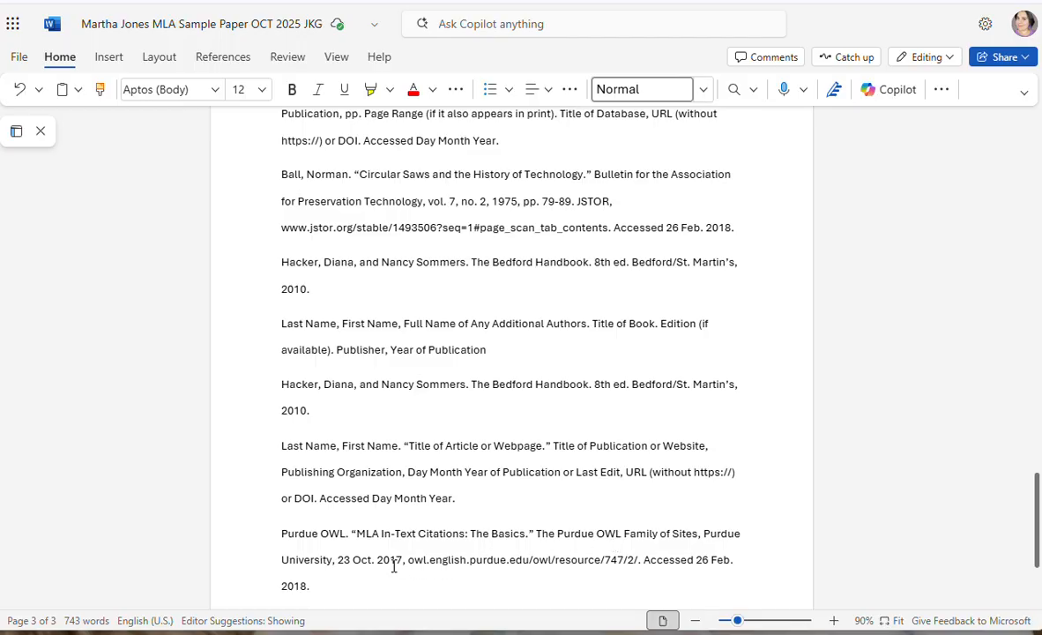
scroll(405, 438, "down", 2)
scroll(365, 461, "up", 1)
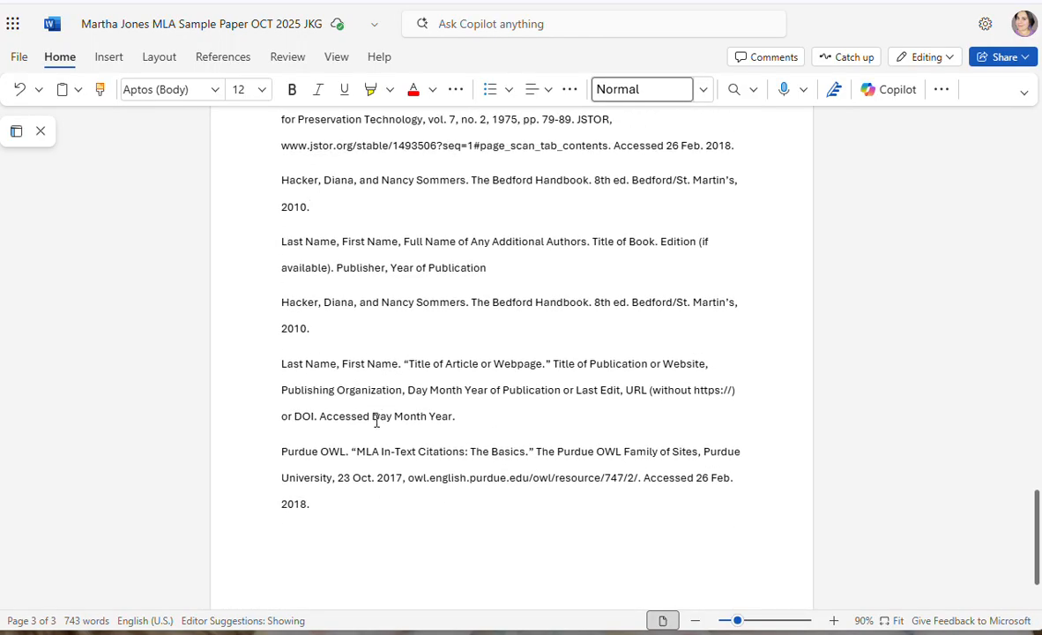
left_click_drag(313, 328, 283, 306)
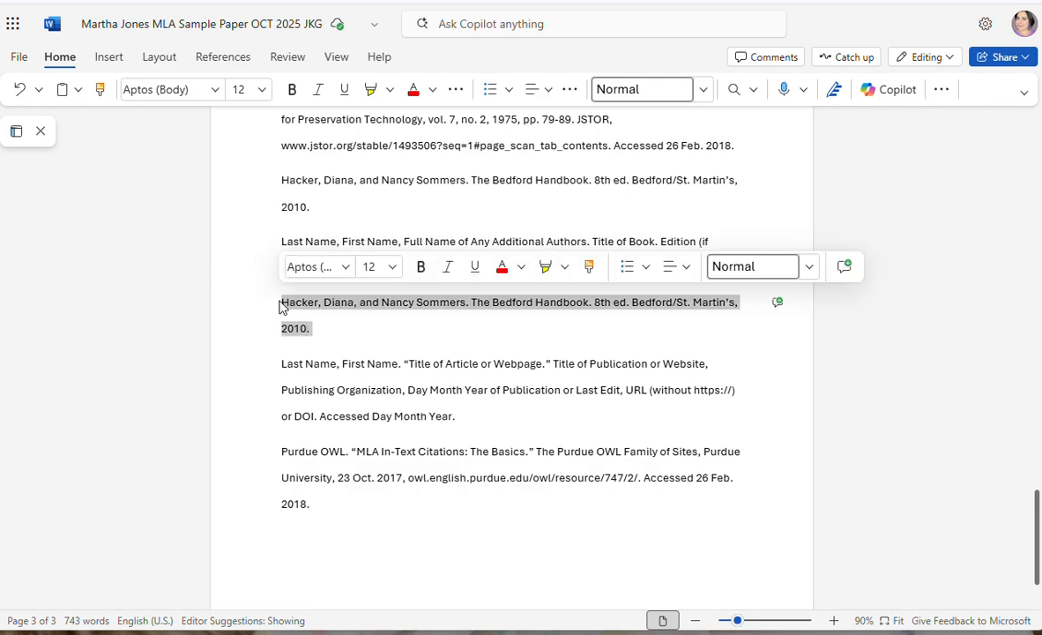
key("BackSpace")
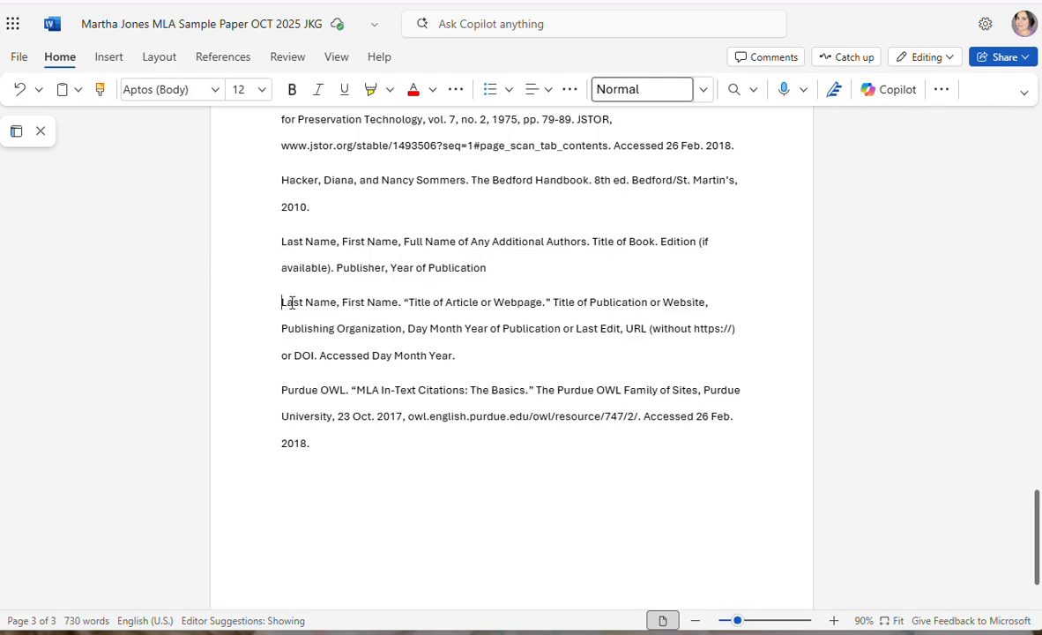
- Move the "Title of Article" template entry from the start of the Works Cited list to directly below the "Title of Book" template entry
scroll(383, 387, "up", 4)
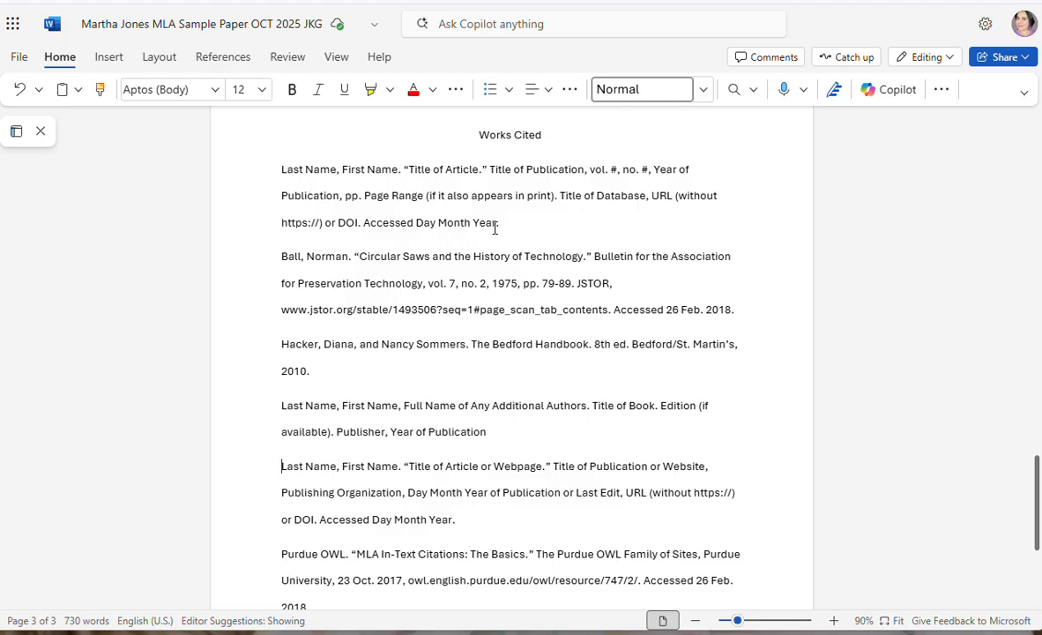
left_click_drag(399, 204, 275, 172)
key("ctrl+c")
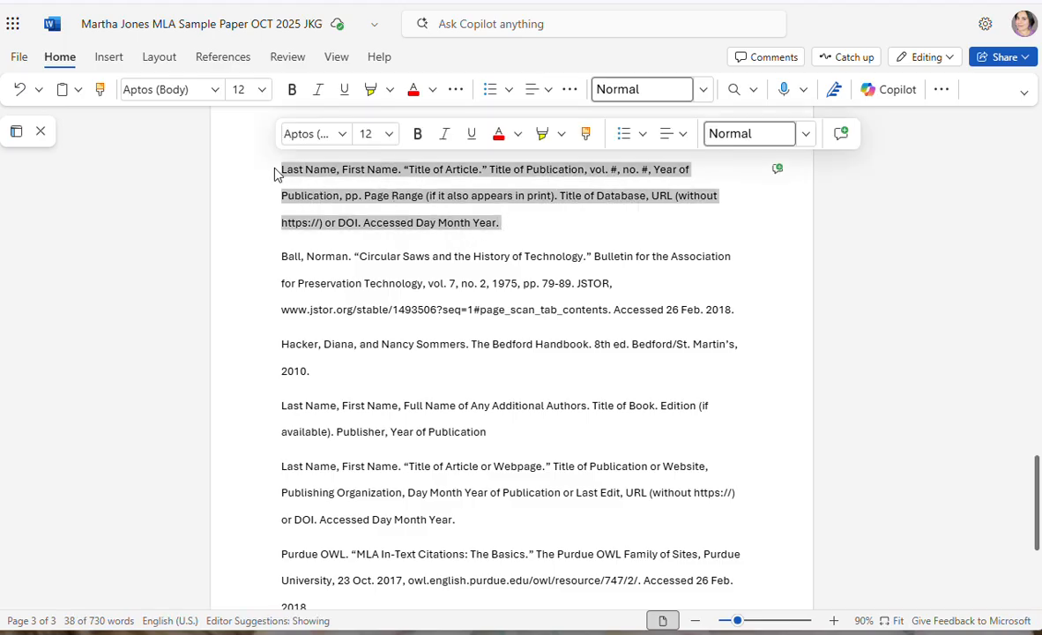
key("BackSpace")
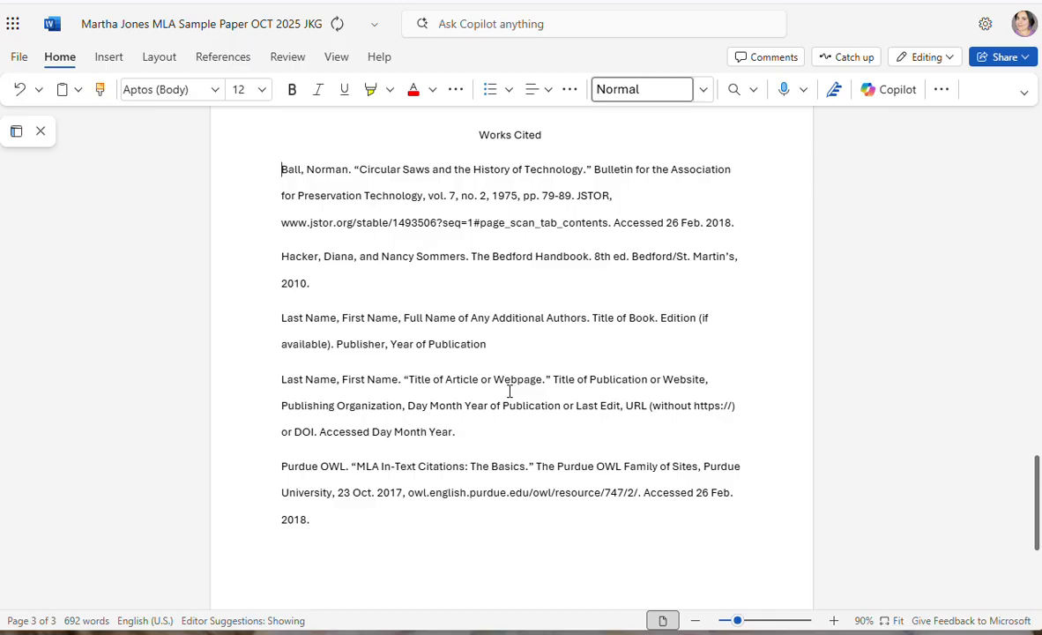
left_click(516, 348)
key("Return")
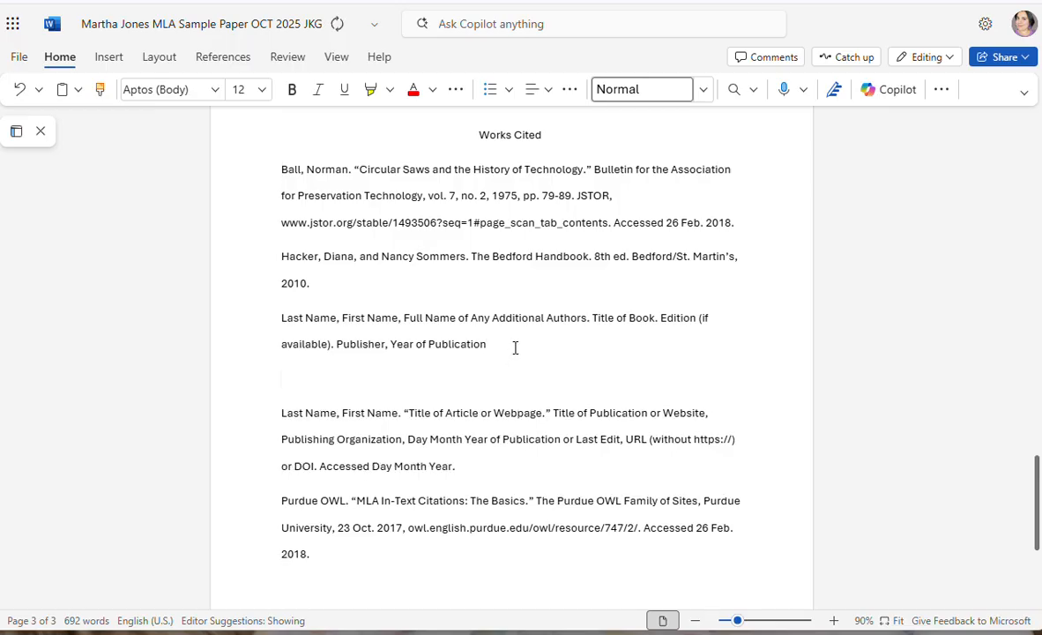
key("ctrl+v")
key("BackSpace")
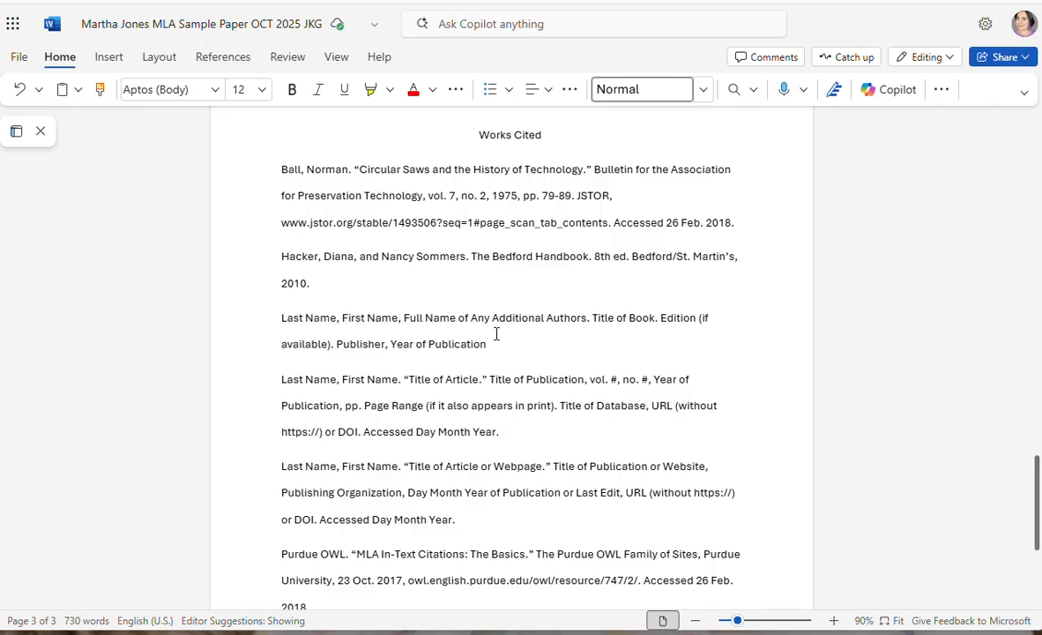
- Apply a hanging indent to all Works Cited entries, from "Circular Saws and the History of Technology" through "MLA In-Text Citations: The Basics"
scroll(544, 326, "down", 2)
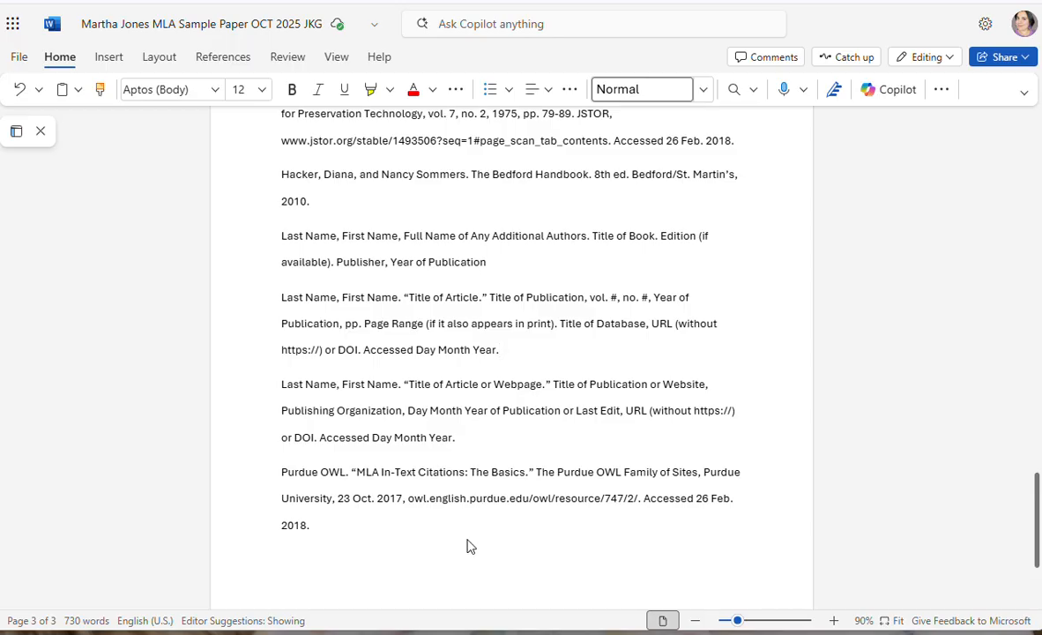
scroll(574, 531, "up", 2)
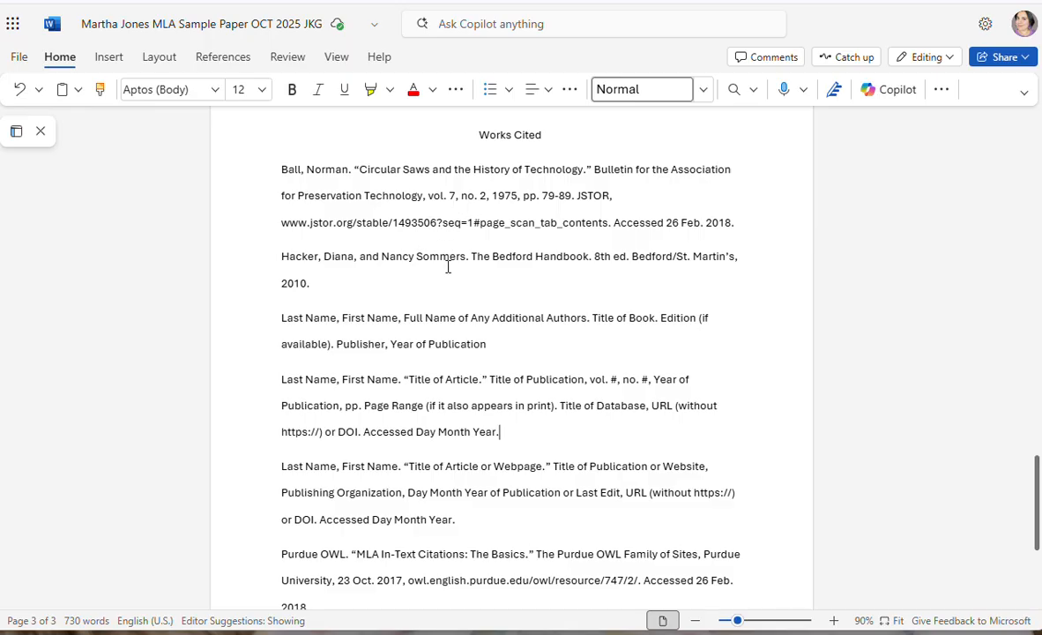
scroll(555, 498, "down", 1)
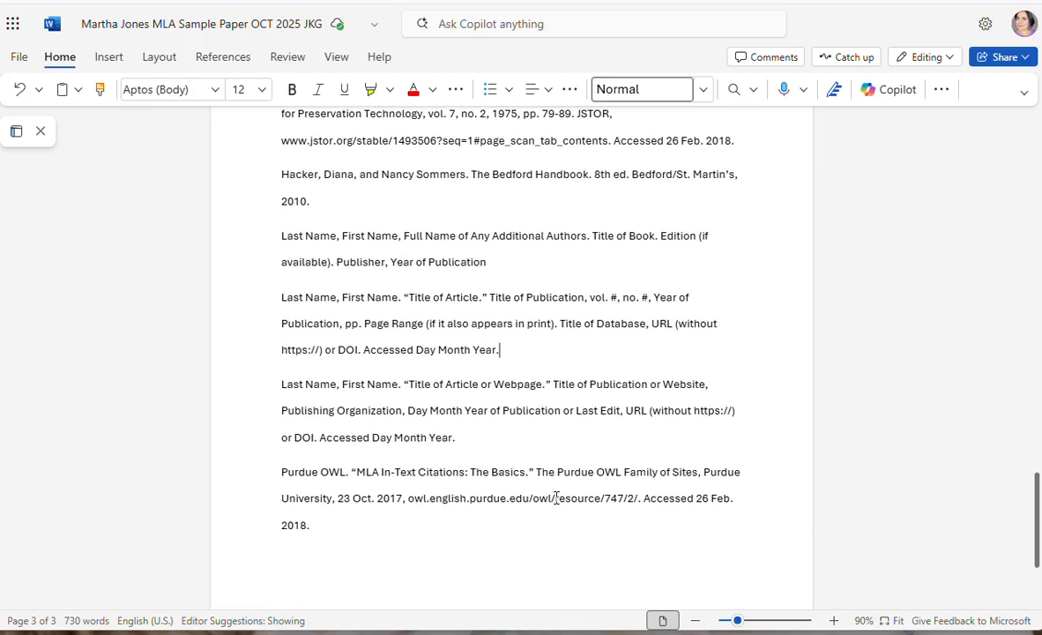
scroll(556, 498, "up", 1)
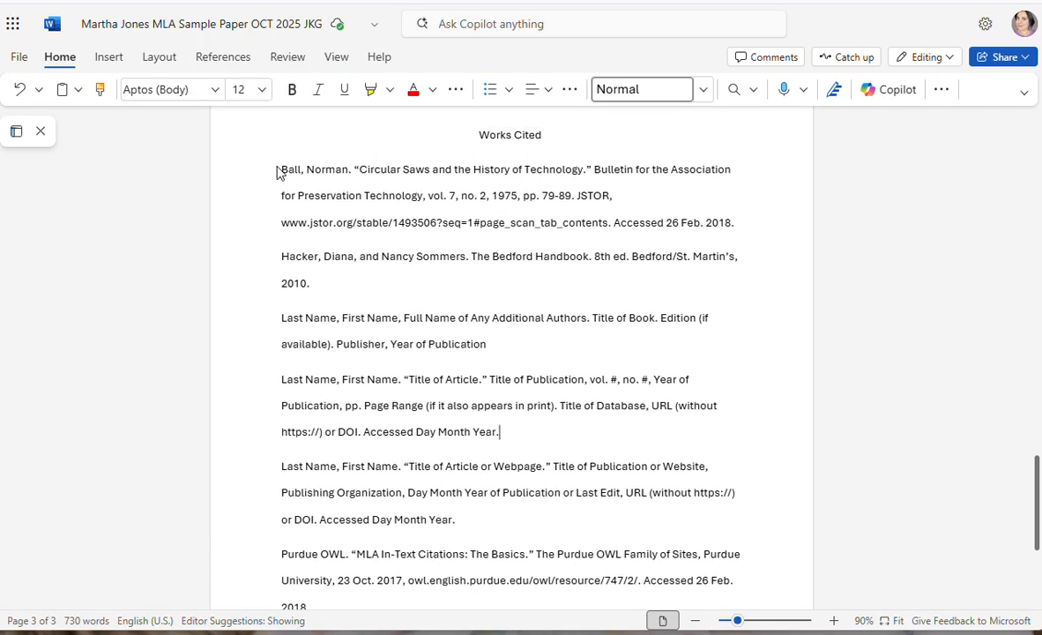
left_click_drag(283, 169, 323, 440)
scroll(344, 406, "down", 2)
scroll(494, 507, "up", 2)
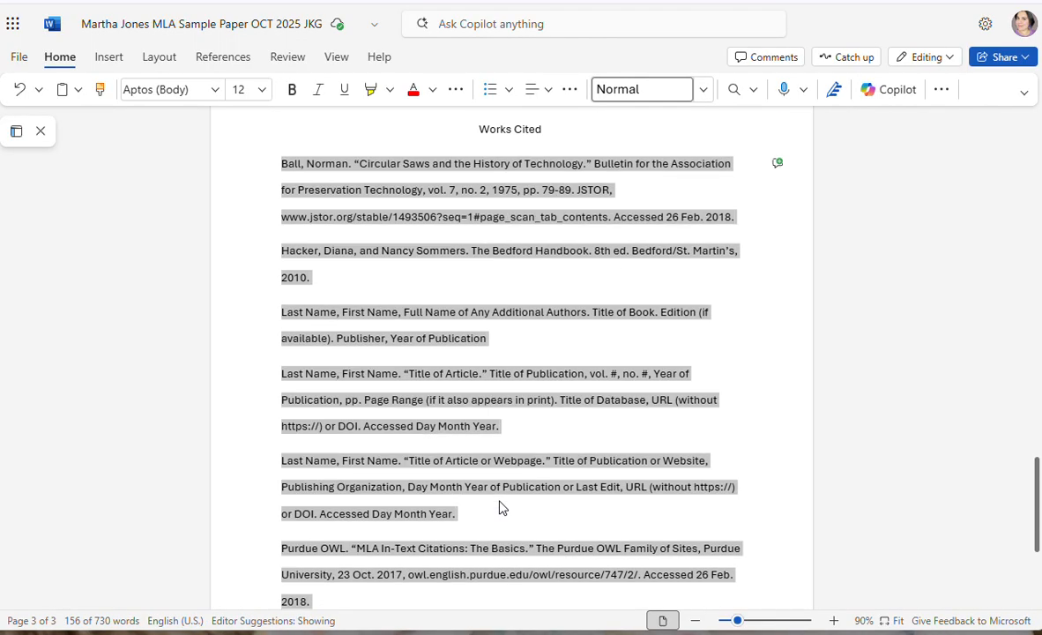
scroll(499, 498, "up", 1)
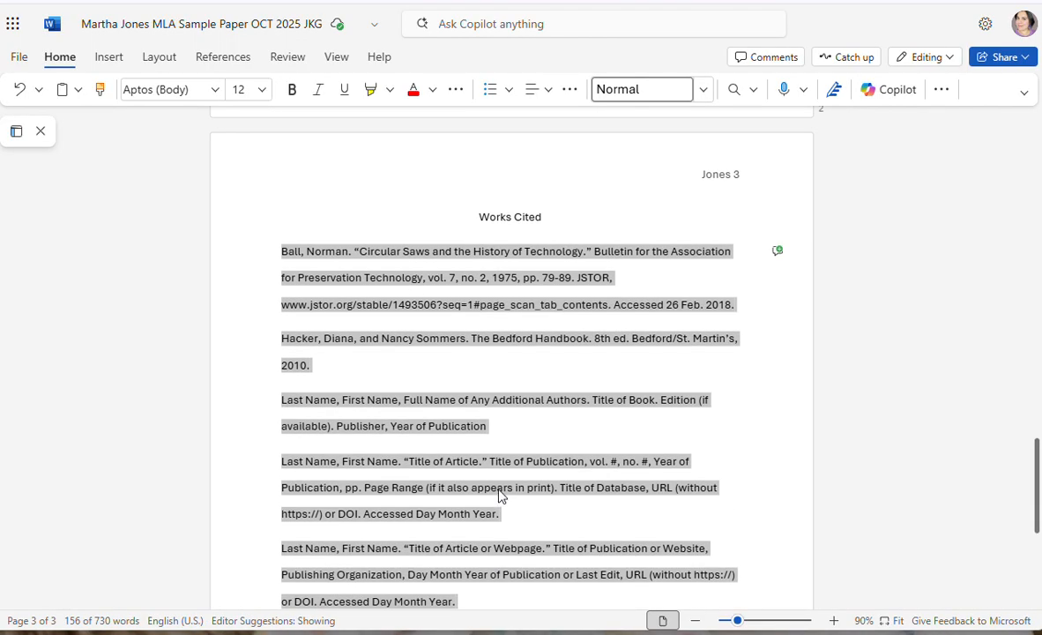
left_click(571, 90)
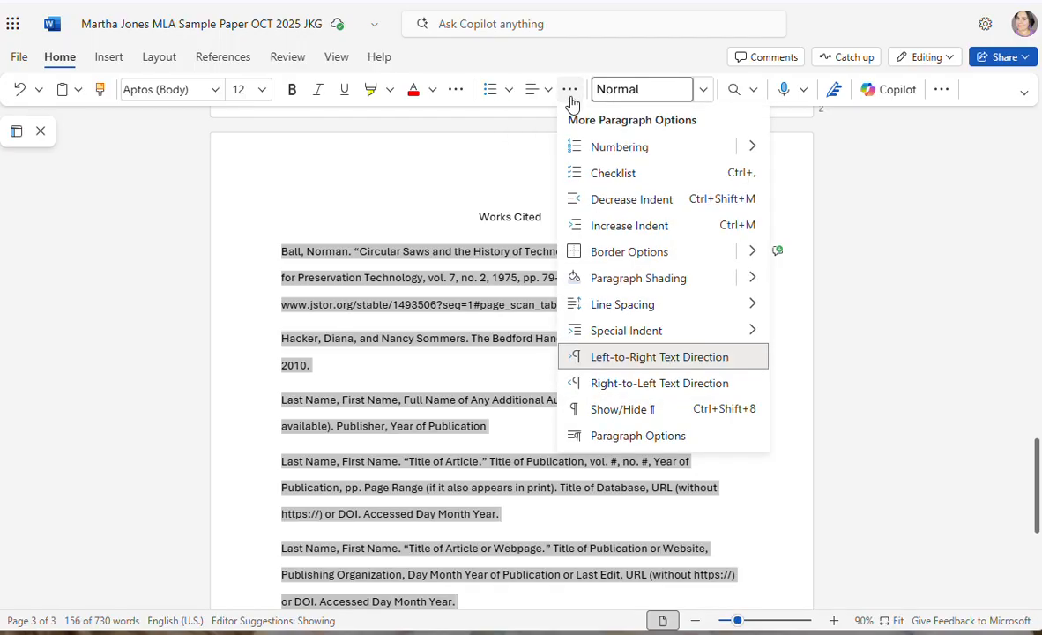
mouse_move(687, 341)
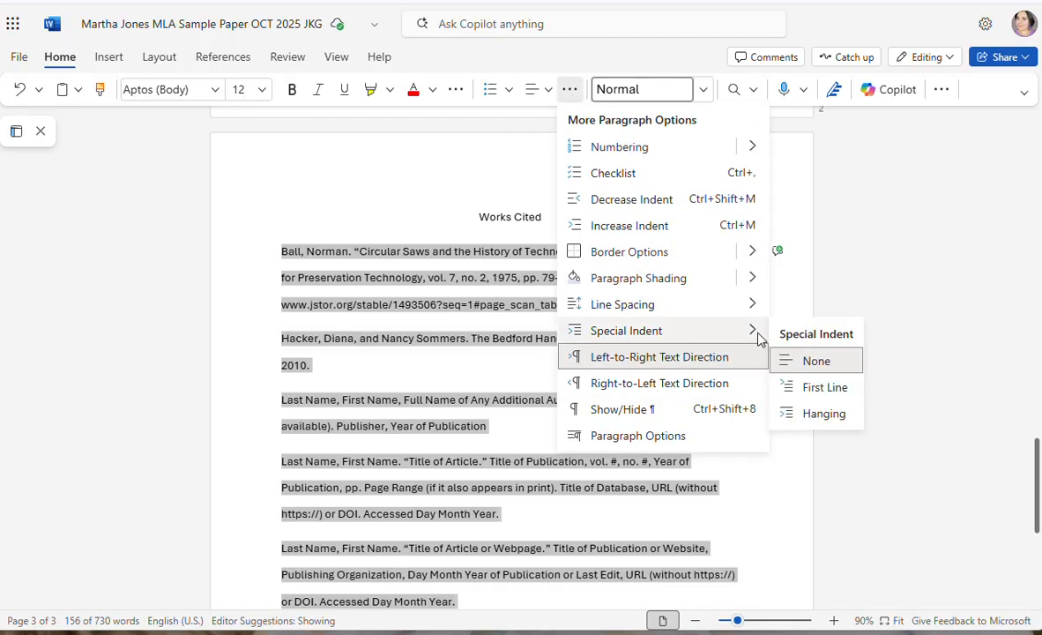
left_click(822, 414)
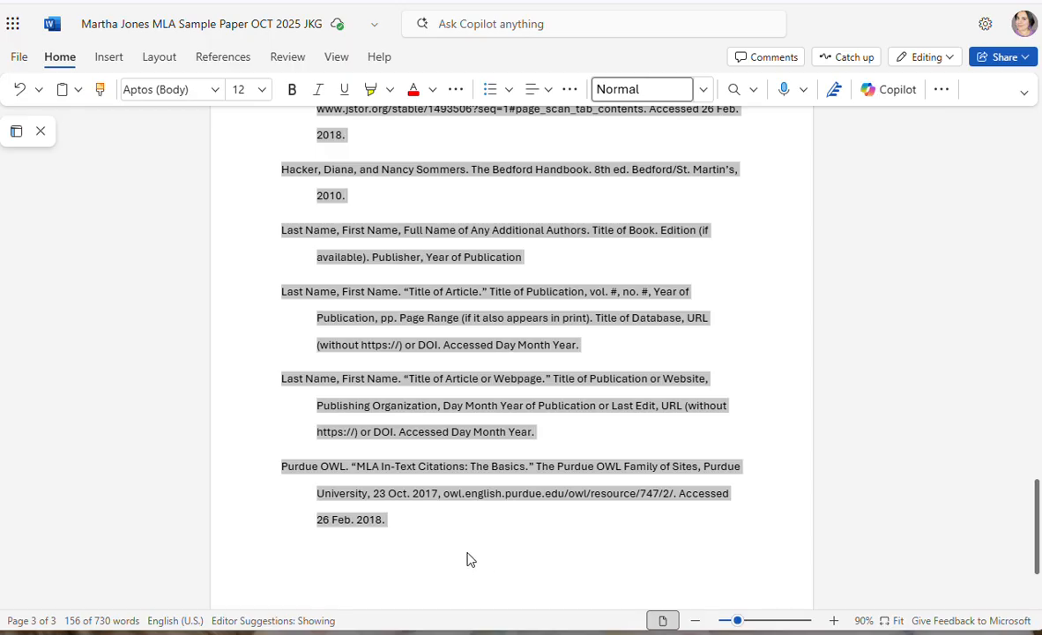
scroll(598, 481, "up", 3)
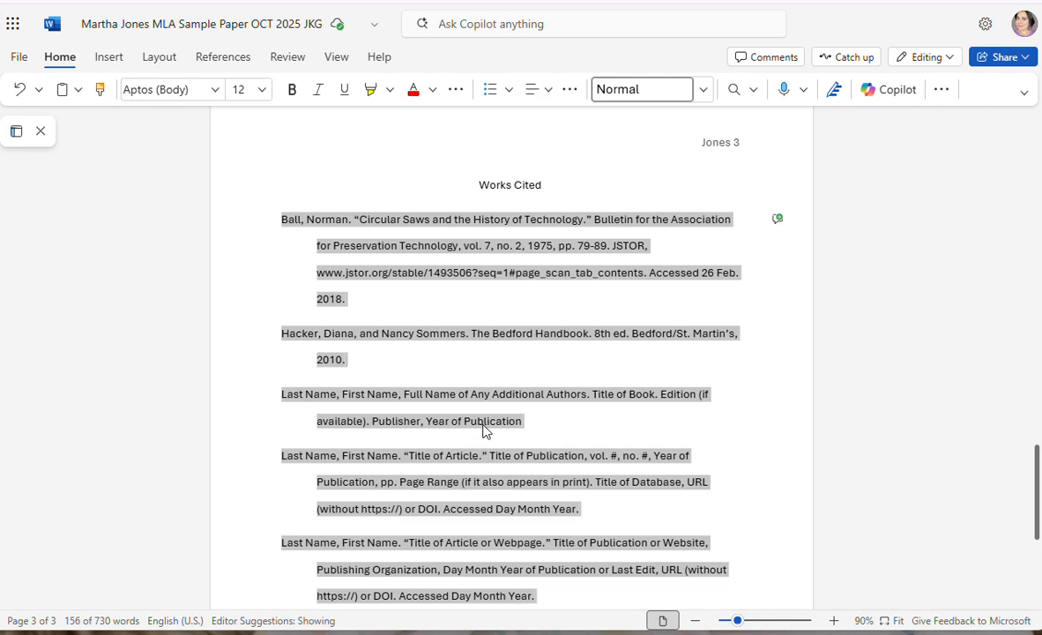
scroll(483, 430, "down", 3)
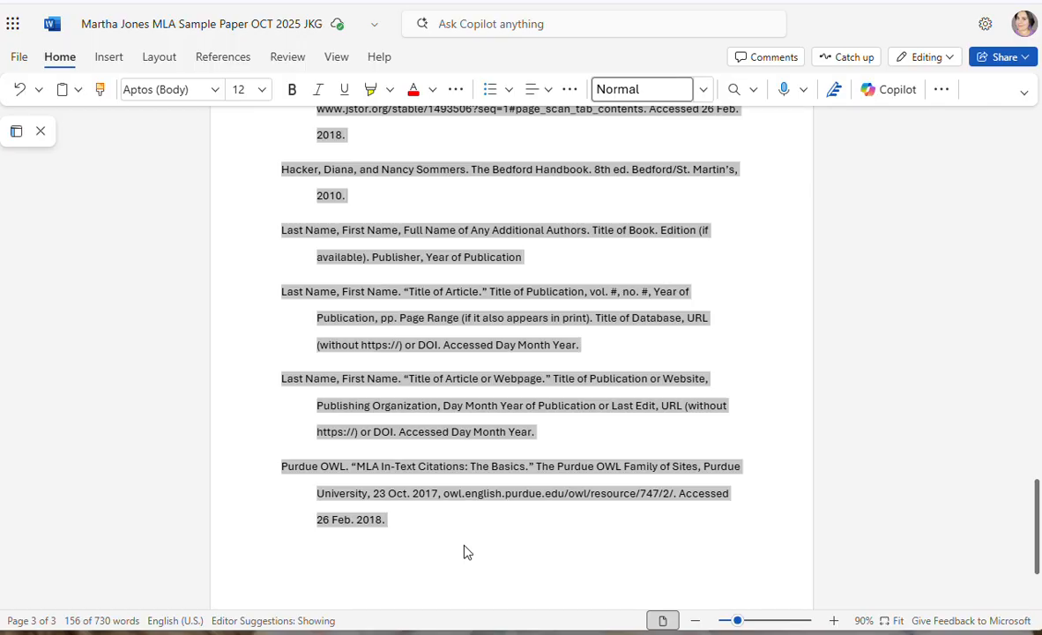
left_click(460, 546)
- Review the indented Works Cited entries and their page header, and check the rest of the paper's formatting back to the first page
scroll(445, 476, "up", 3)
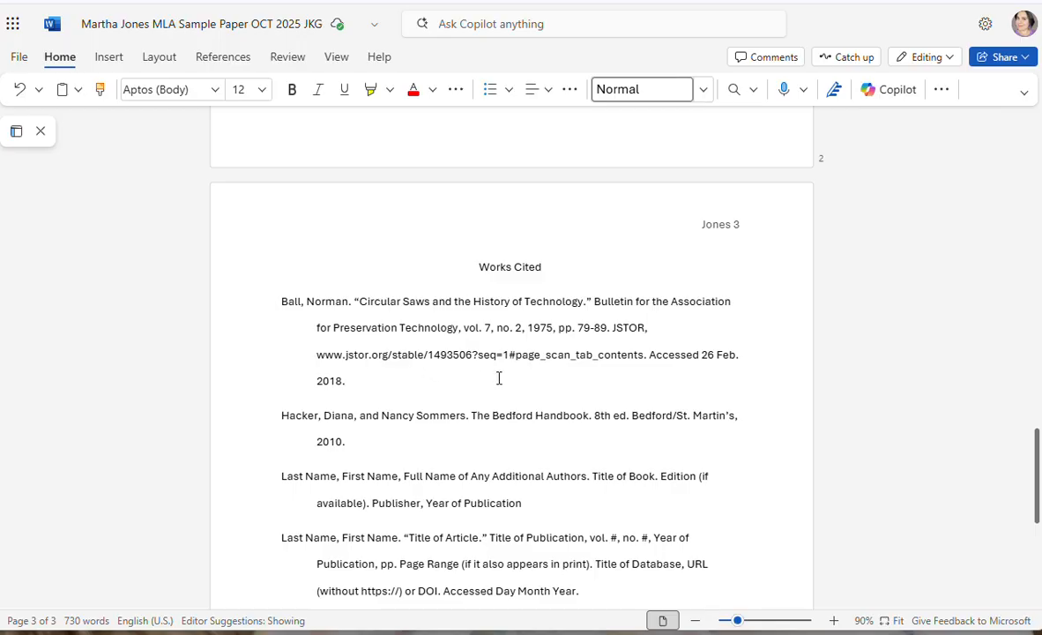
scroll(488, 384, "down", 1)
scroll(435, 339, "down", 1)
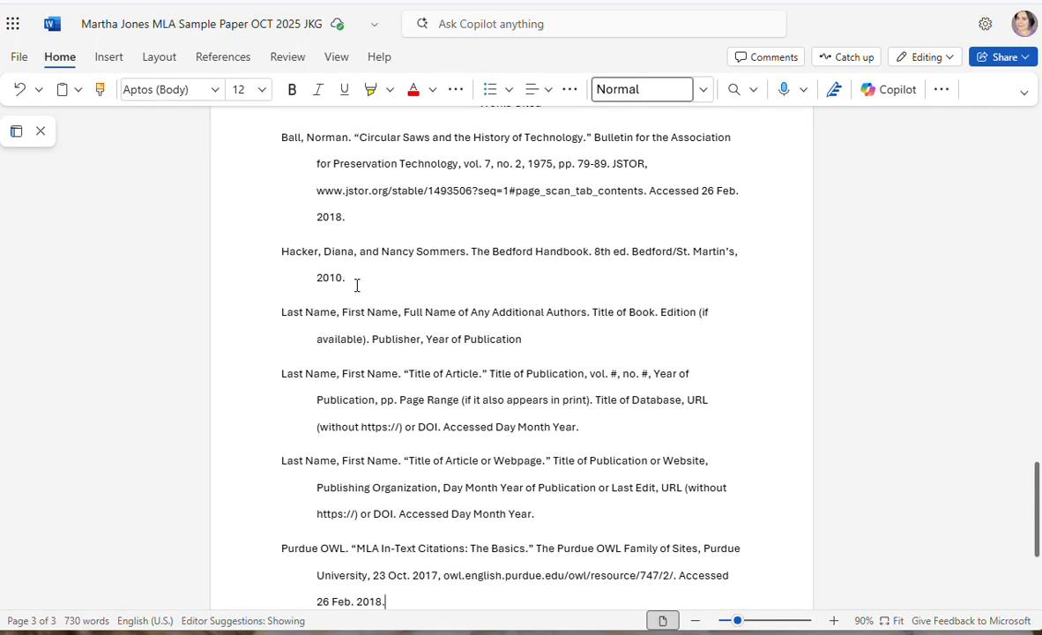
scroll(453, 399, "down", 1)
scroll(415, 476, "down", 2)
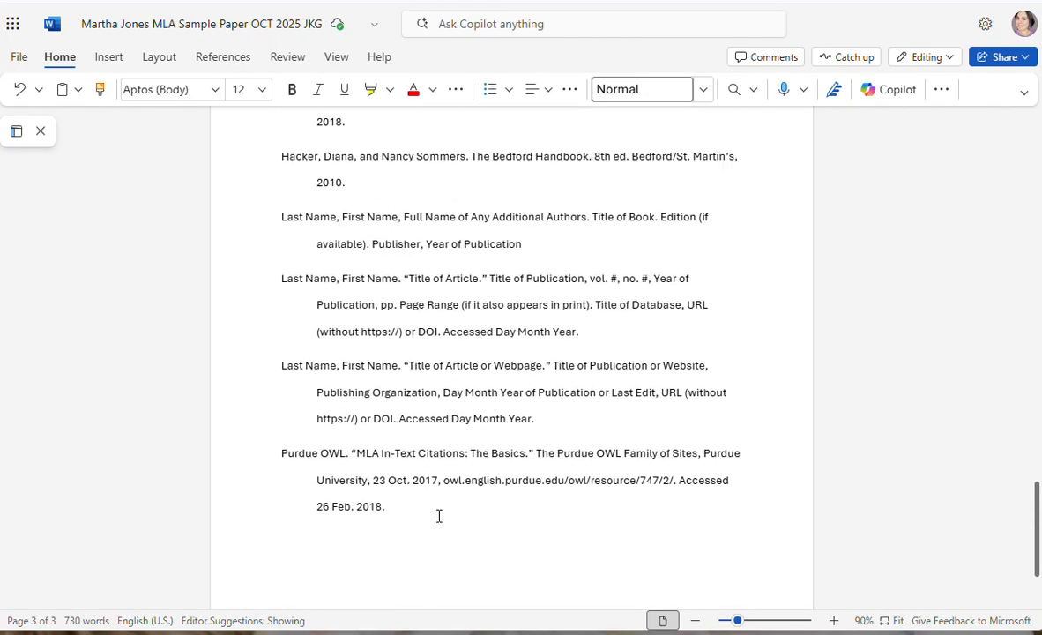
left_click(557, 473)
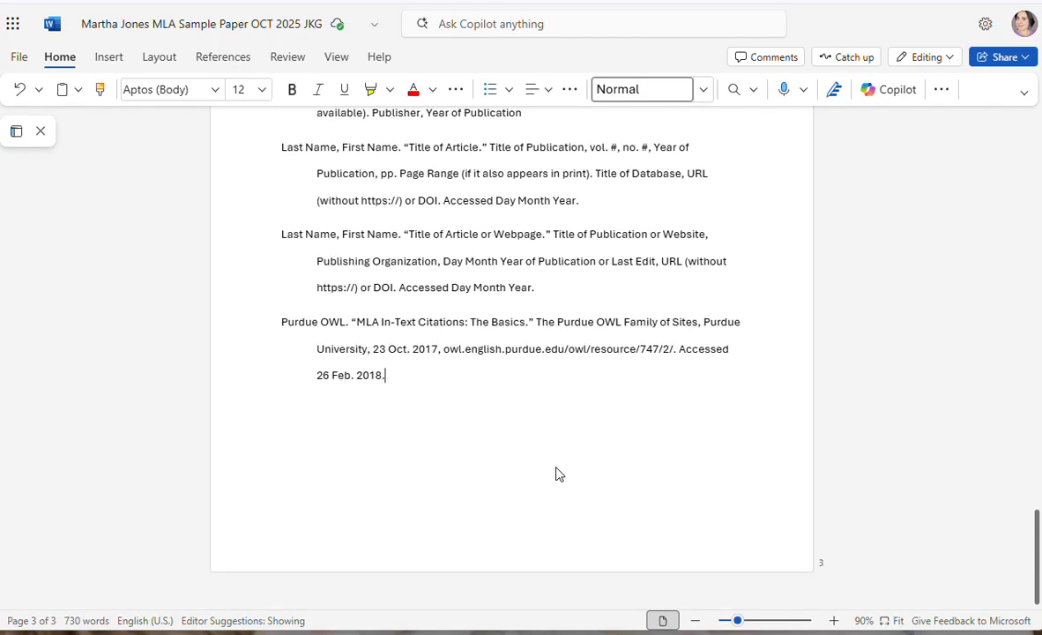
scroll(556, 473, "up", 5)
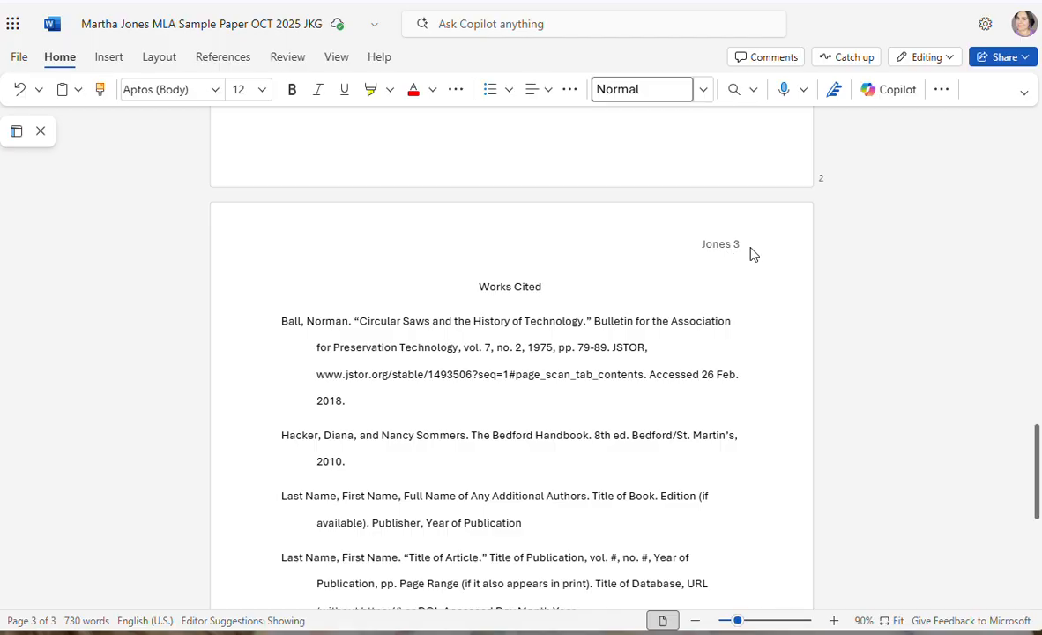
scroll(644, 322, "up", 3)
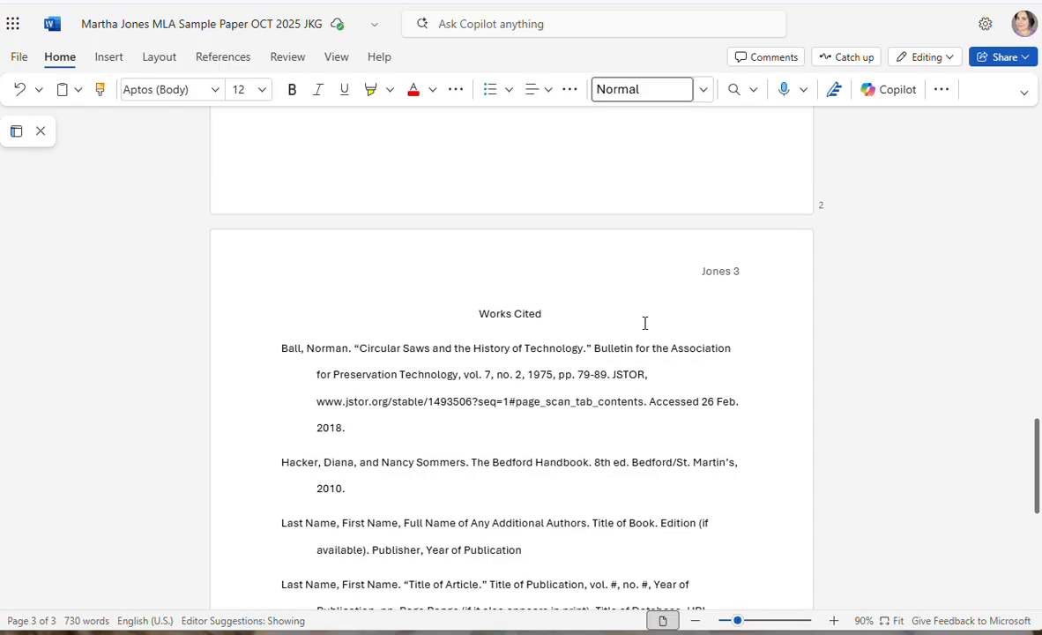
scroll(675, 319, "up", 6)
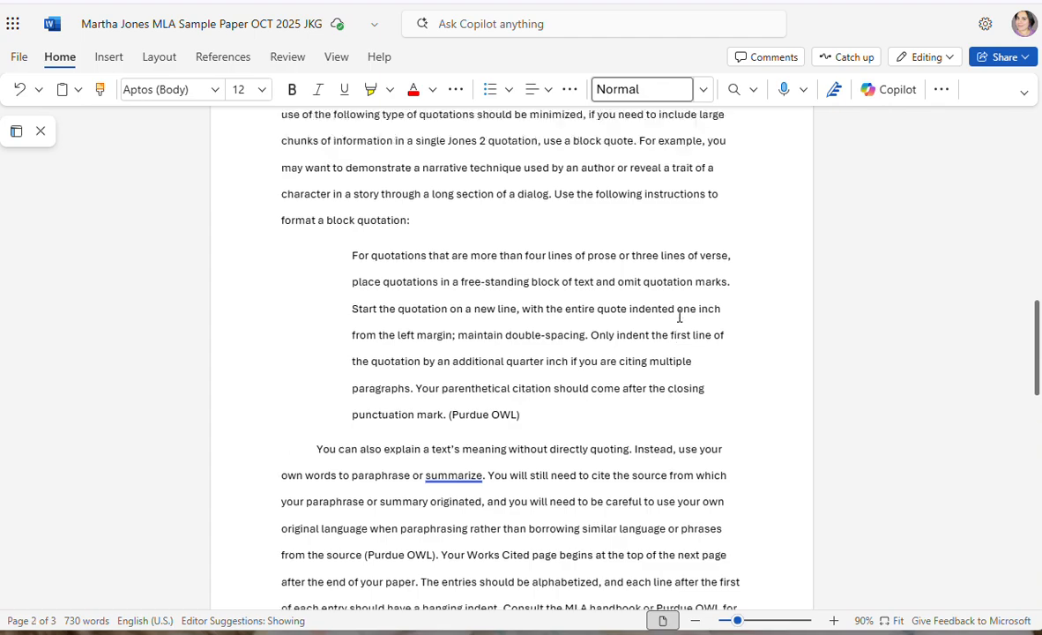
scroll(680, 315, "up", 10)
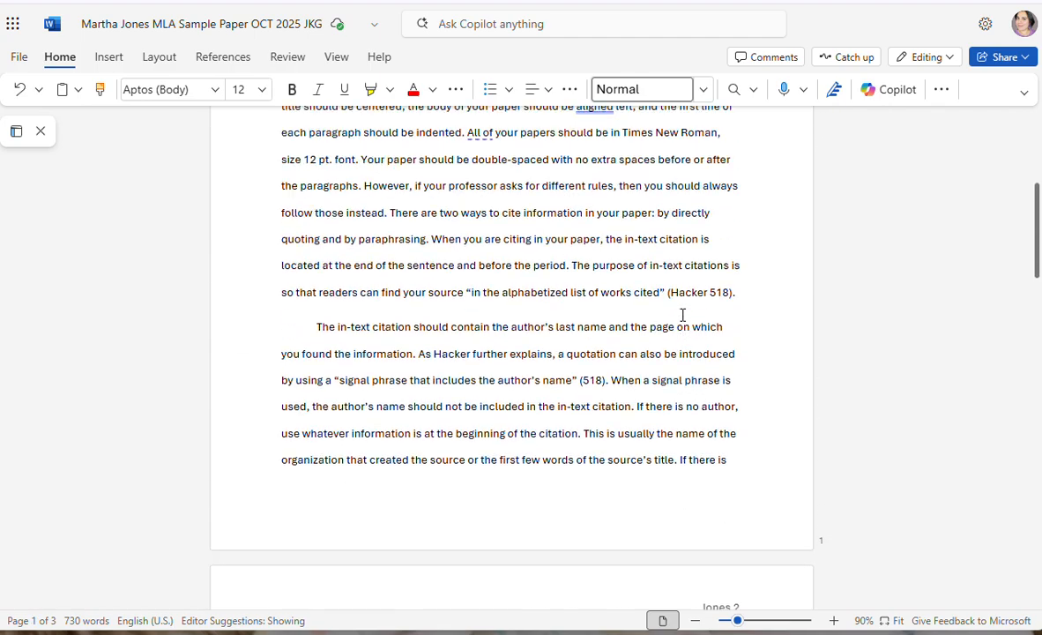
scroll(683, 320, "up", 3)
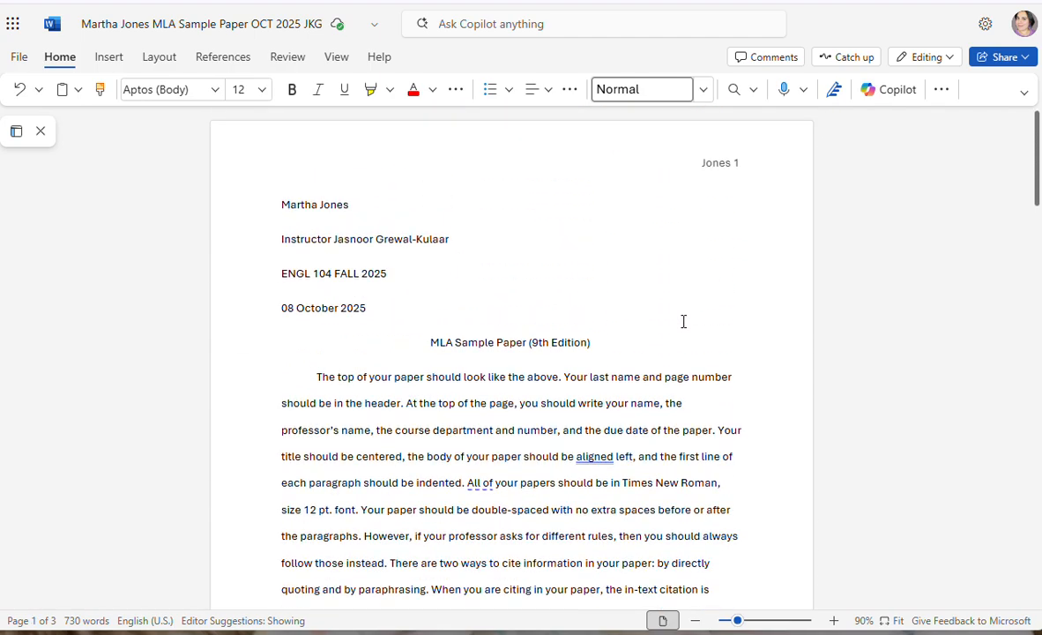